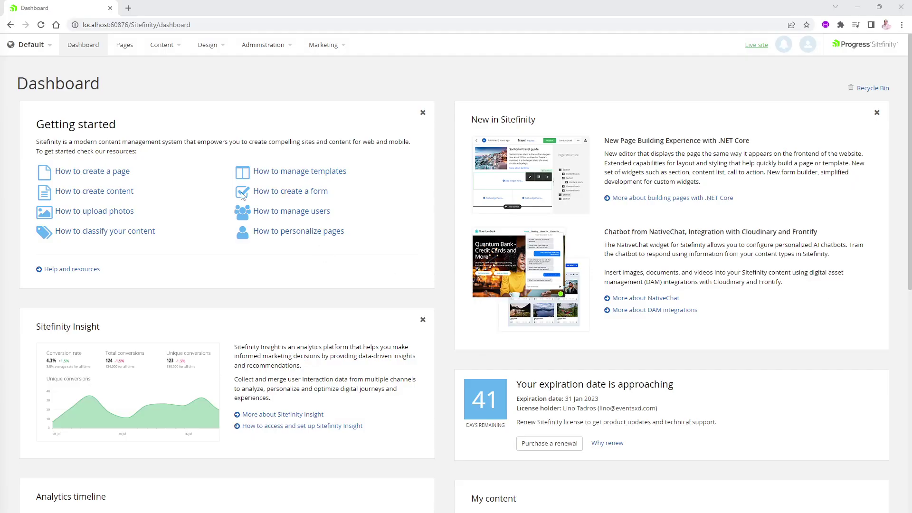
Go from the dashboard's Content menu to the empty Events list.
left_click(179, 49)
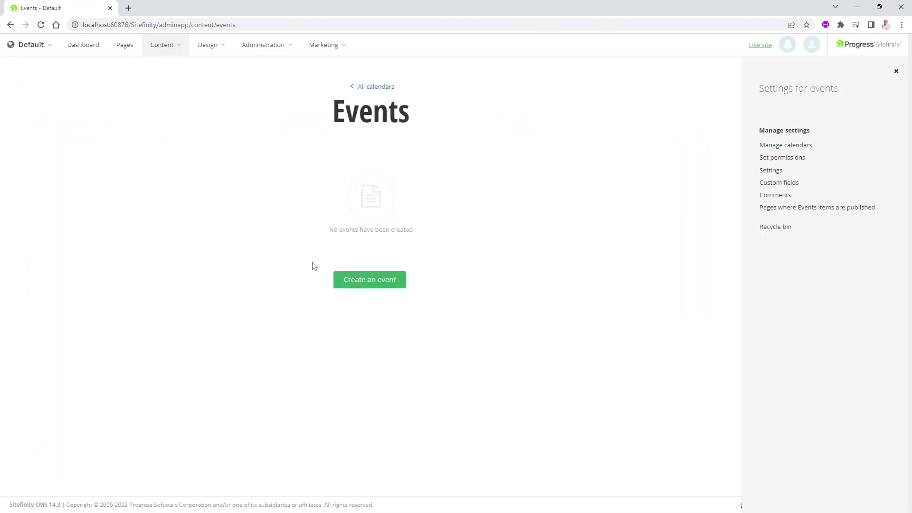
Create a new event titled 'Sitefinity Development Class'.
left_click(377, 284)
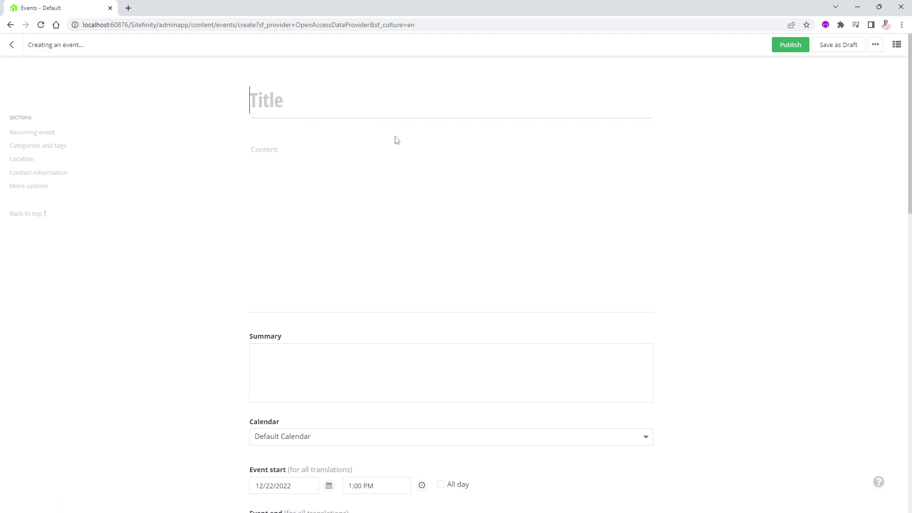
type("Sitefinity Dev")
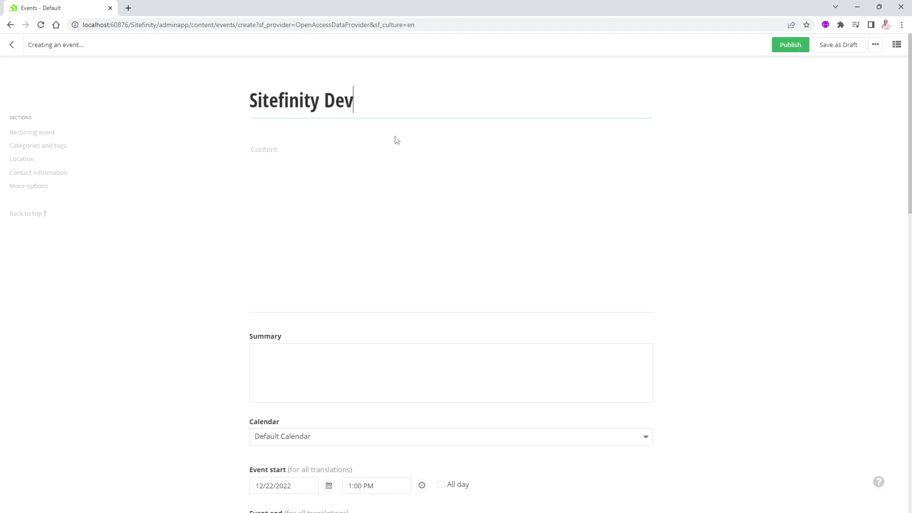
type("elopment Class")
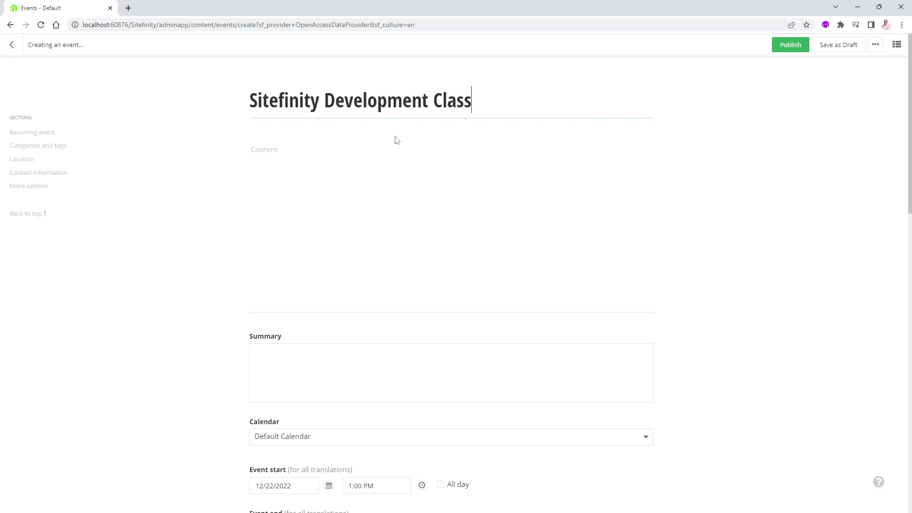
left_click(356, 169)
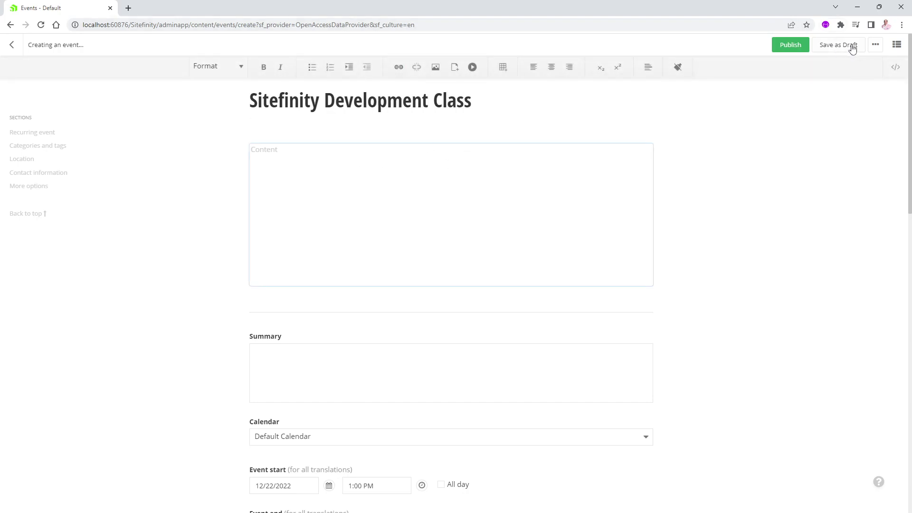
Generate four paragraphs of Lorem Ipsum with the browser's placeholder-text extension.
left_click(841, 26)
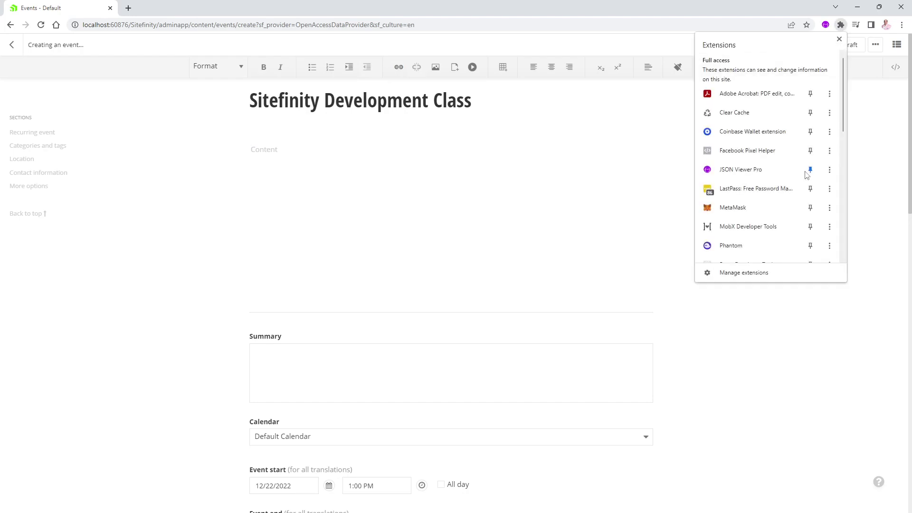
scroll(788, 197, "down", 5)
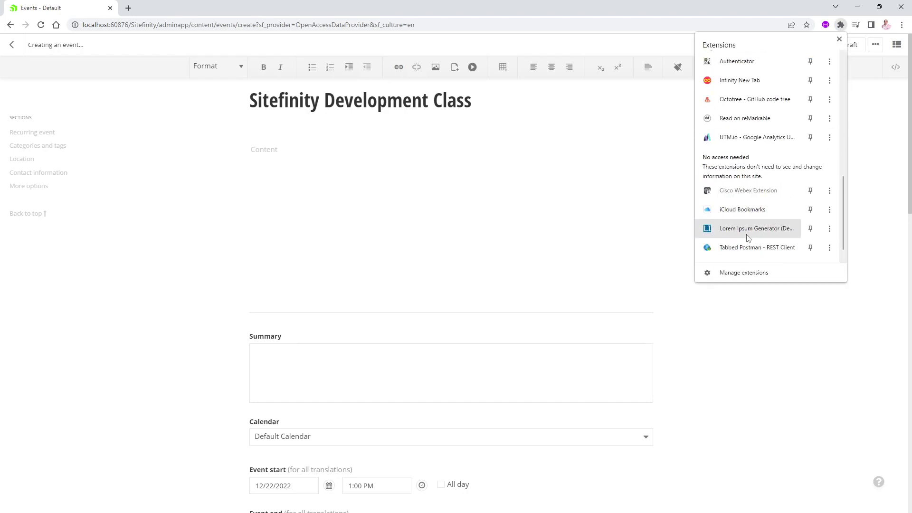
left_click(749, 230)
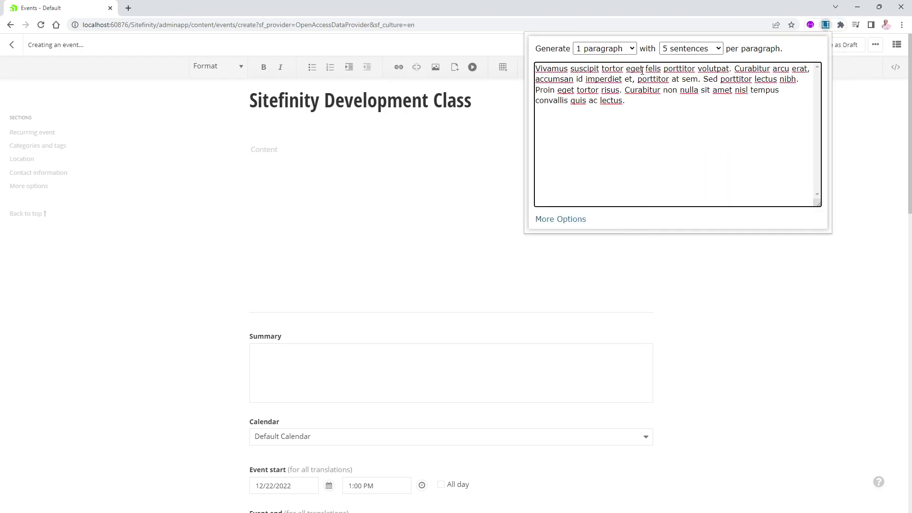
left_click(603, 49)
left_click(591, 90)
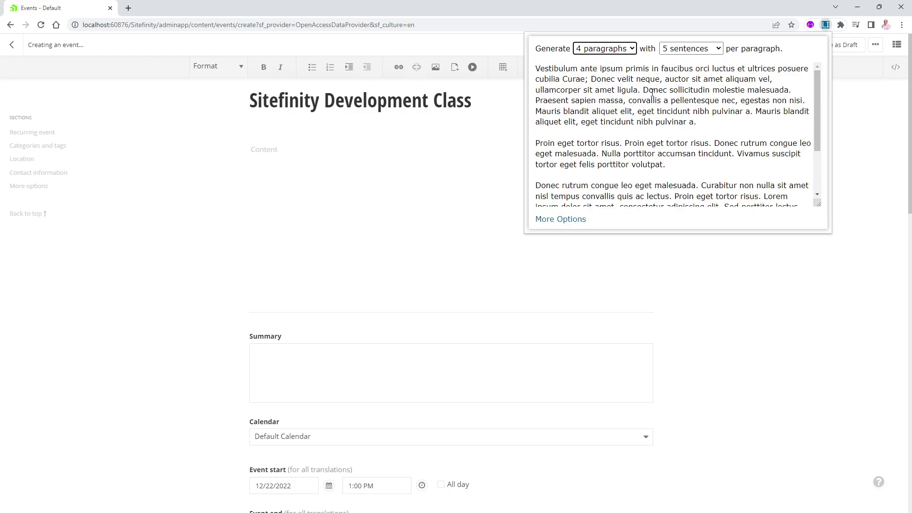
Paste the four paragraphs into the event Content and select the first sentence.
left_click(620, 106)
key("ctrl+a")
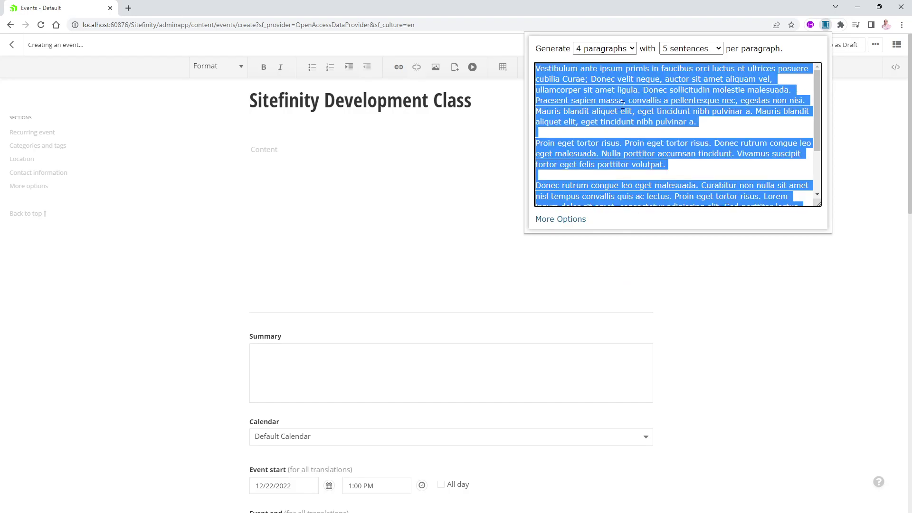
key("ctrl+c")
left_click(405, 148)
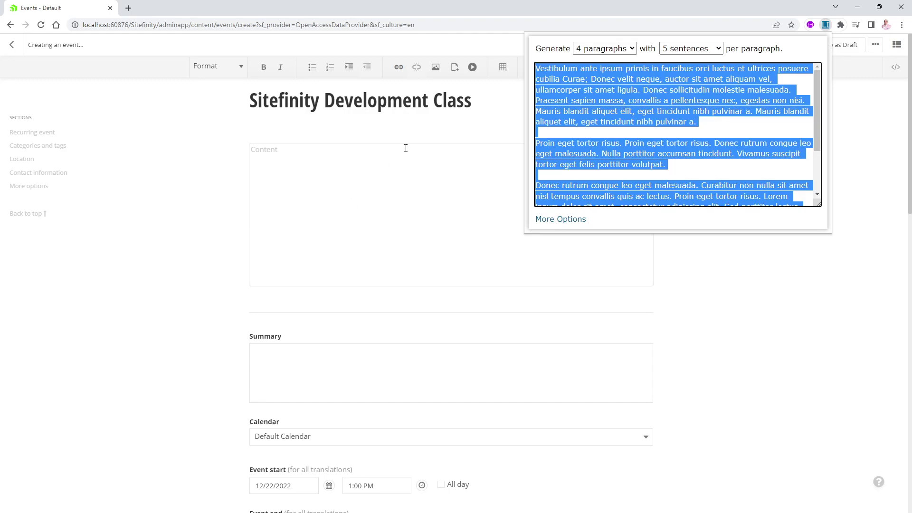
key("ctrl+v")
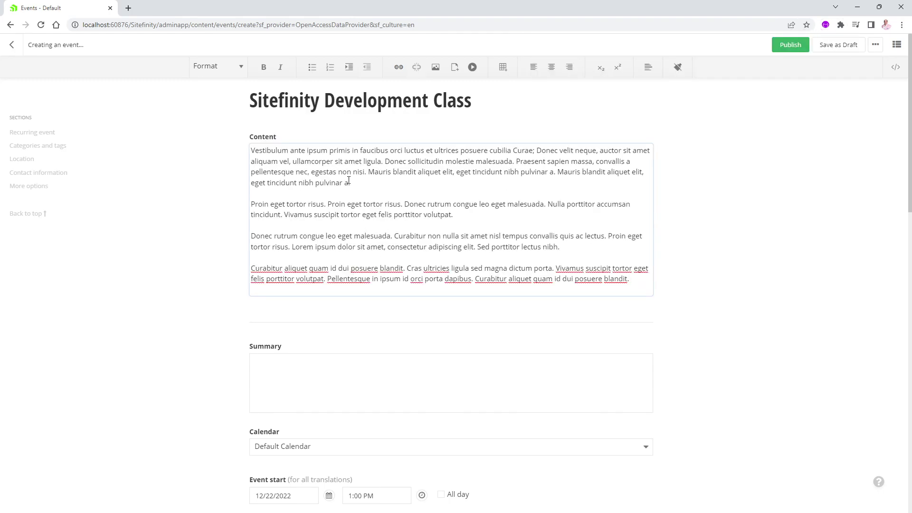
left_click_drag(383, 162, 250, 147)
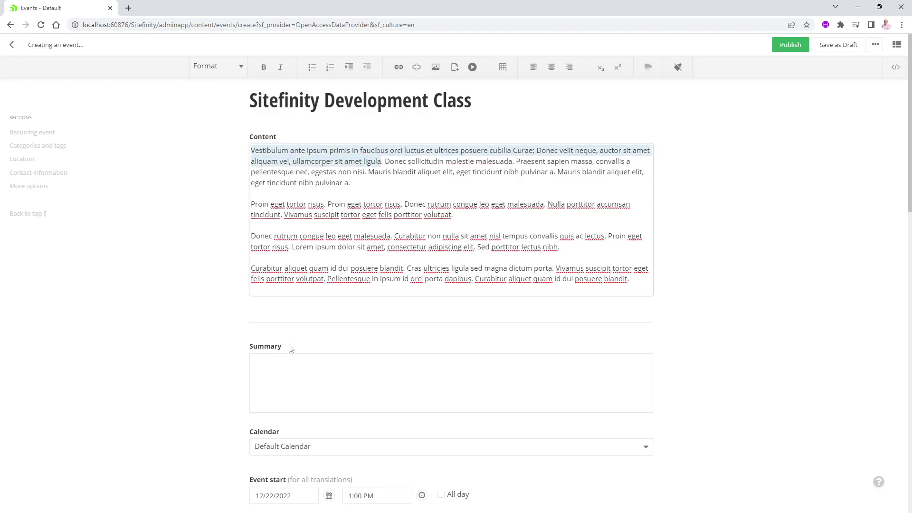
Paste the Vestibulum… ligula sentence into the event's Summary field.
left_click(281, 367)
key("ctrl+v")
scroll(318, 340, "down", 5)
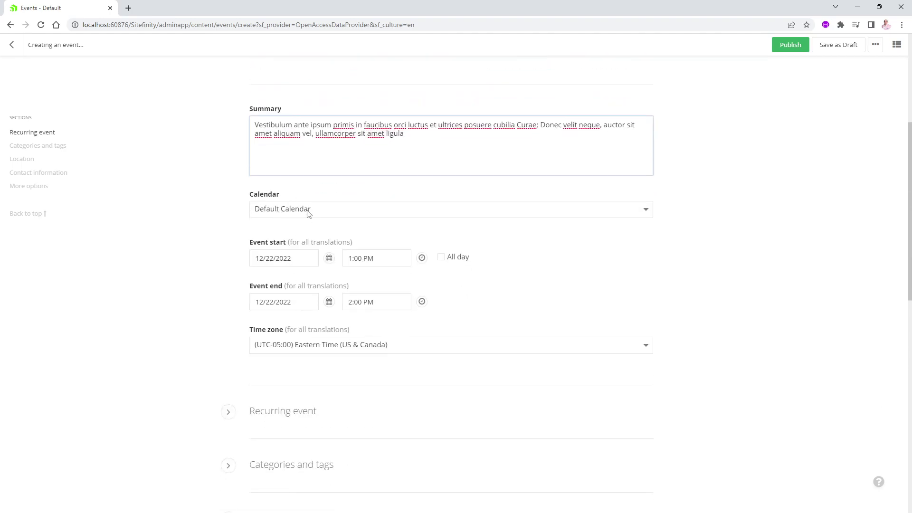
Keep the event's Calendar set to Default Calendar.
left_click(309, 213)
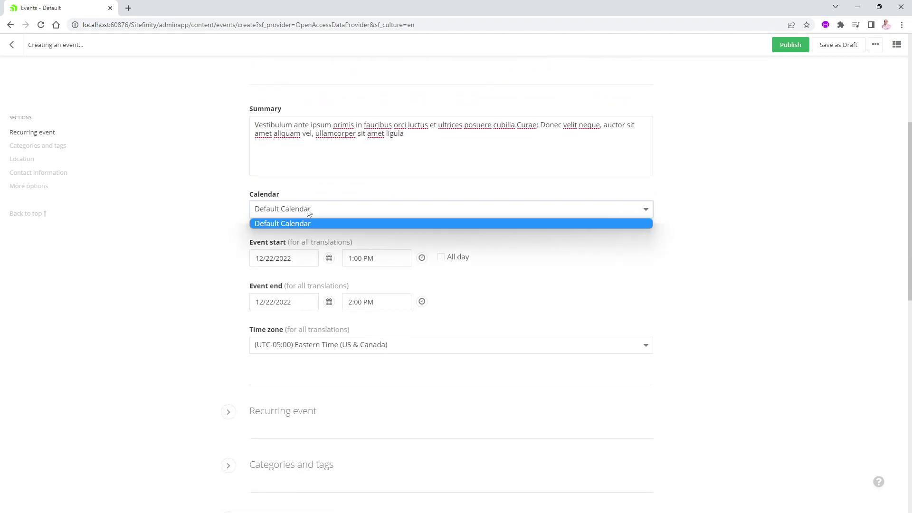
left_click(314, 211)
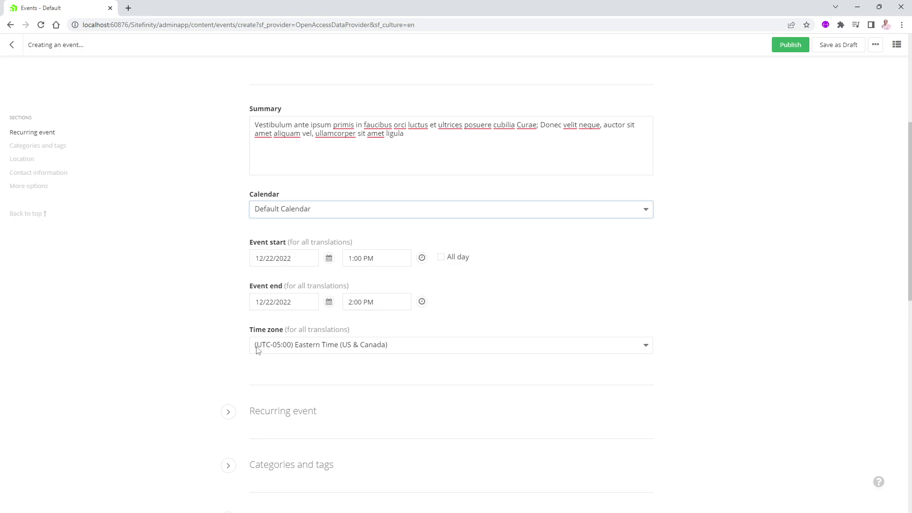
scroll(375, 358, "down", 2)
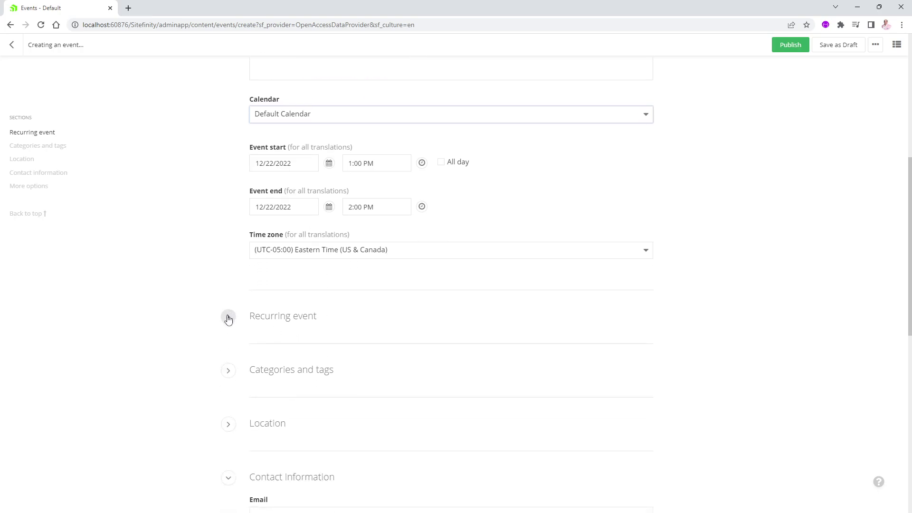
Keep the recurring event setting at Don't repeat and expand Categories and tags.
left_click(228, 317)
scroll(229, 318, "down", 1)
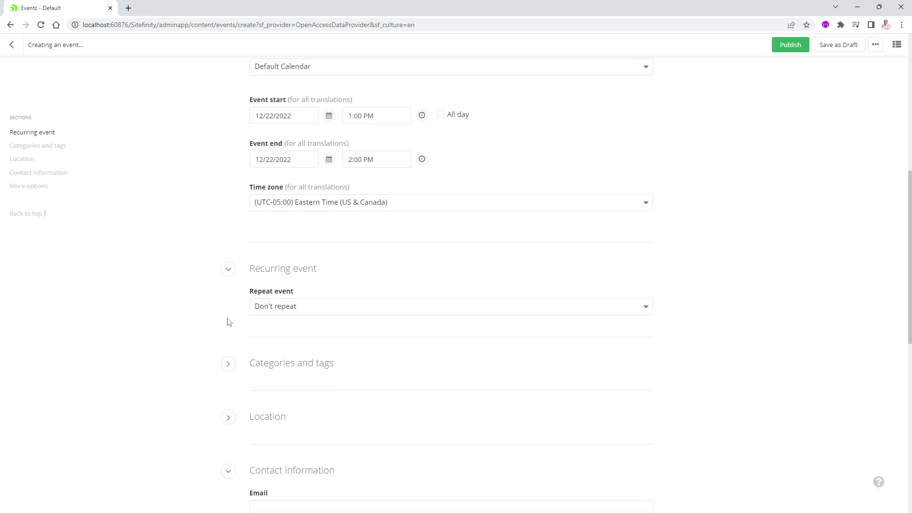
left_click(309, 309)
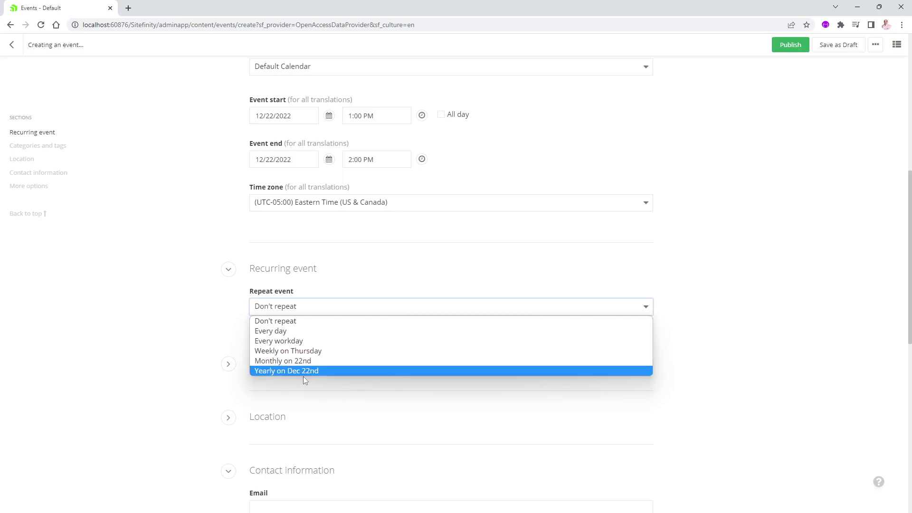
left_click(206, 284)
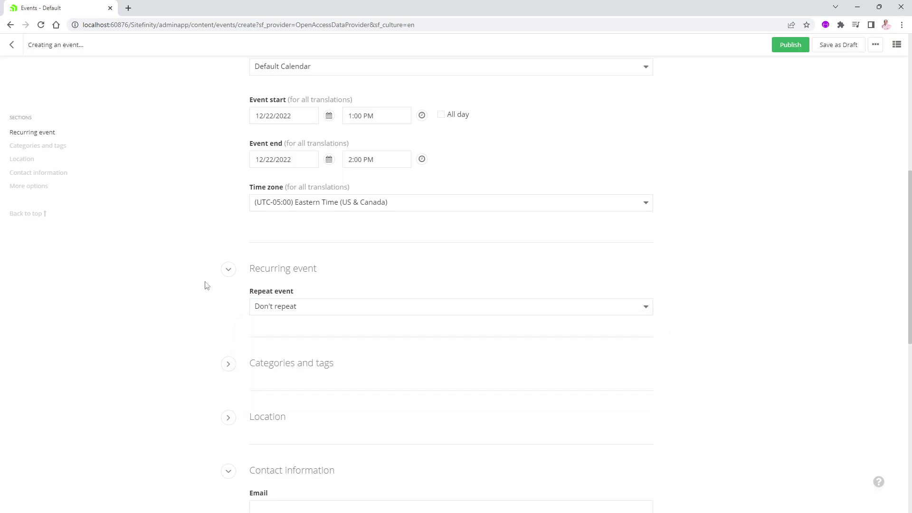
left_click(228, 365)
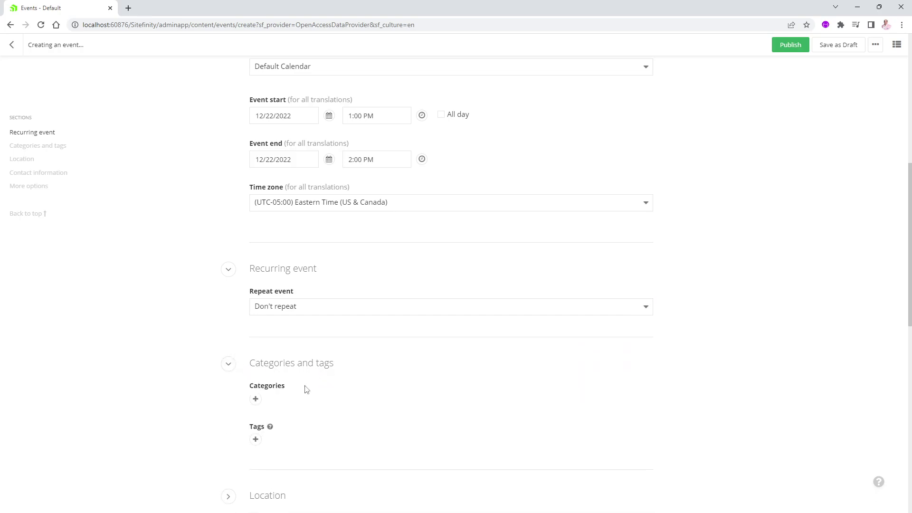
scroll(306, 389, "down", 3)
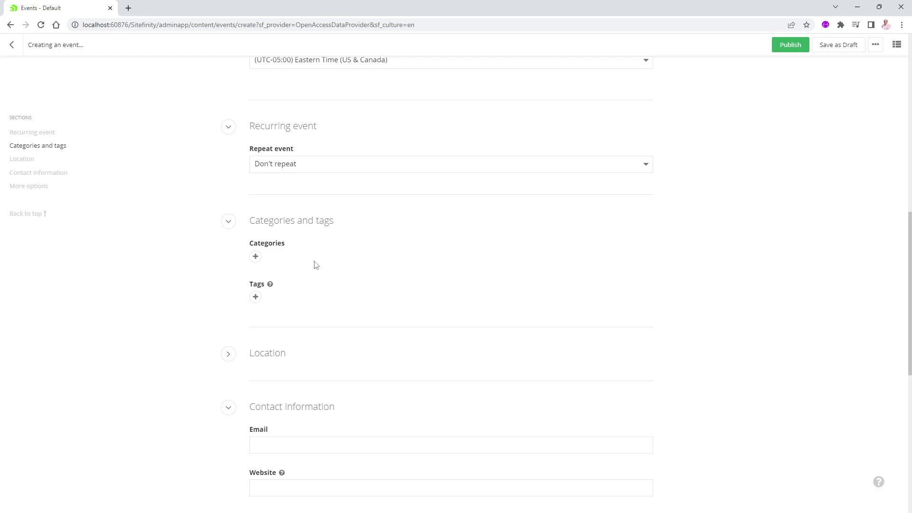
Enter the event location's street '111 Street' and city 'Orlando'.
left_click(228, 354)
scroll(275, 247, "down", 3)
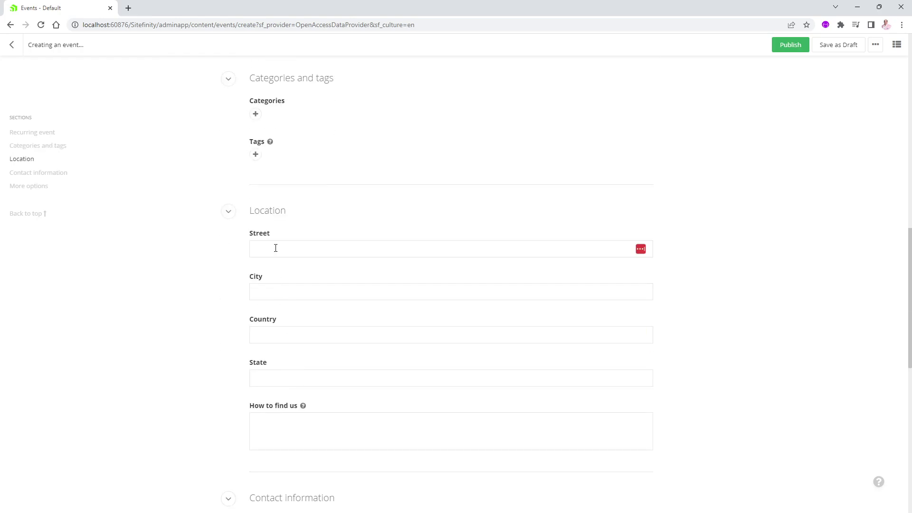
left_click(275, 248)
type("111")
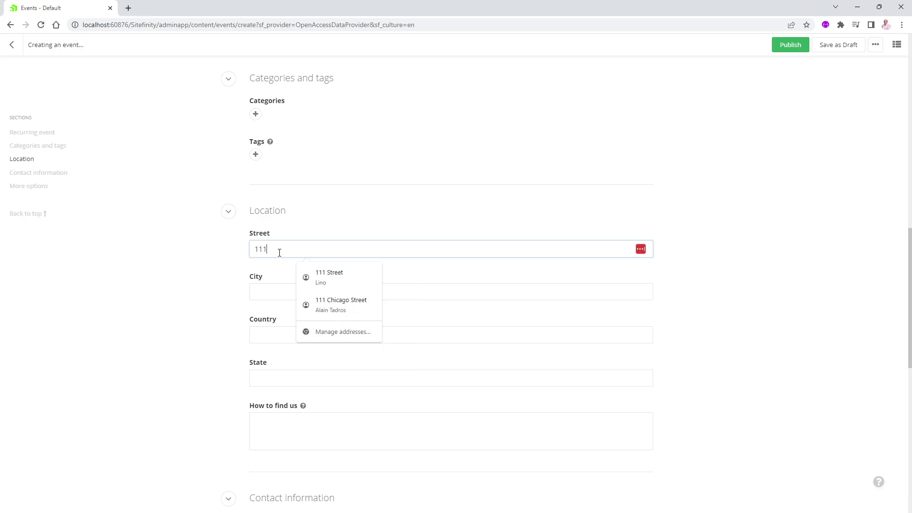
type(" Streety")
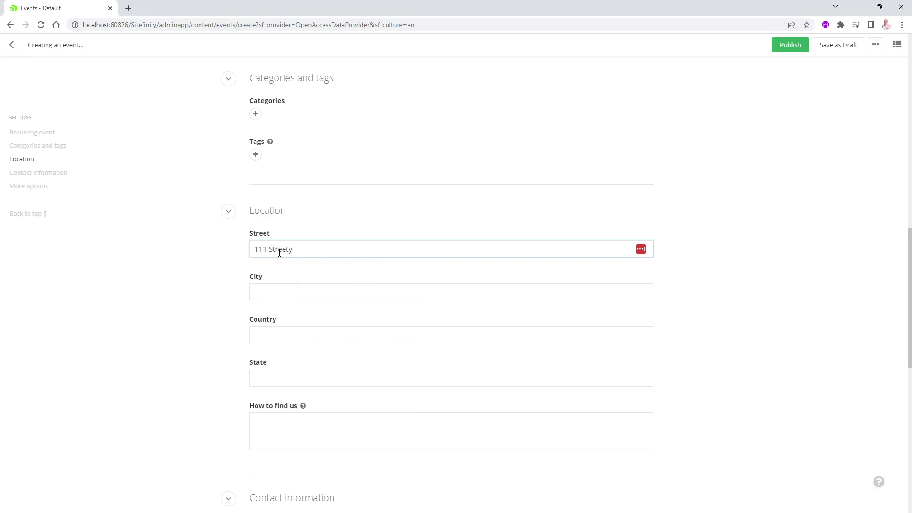
key("BackSpace")
left_click(277, 290)
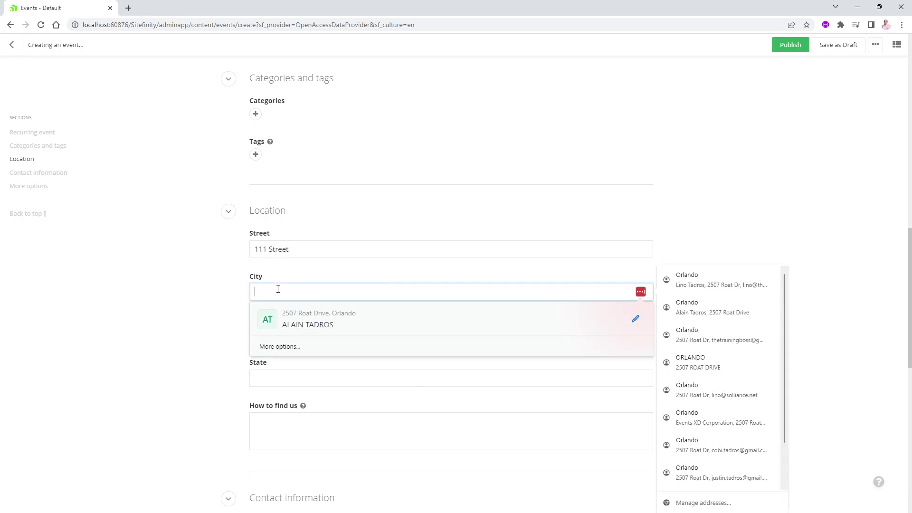
type("Orlando")
key("Escape")
Set the location's country to USA and state to FL.
left_click(274, 335)
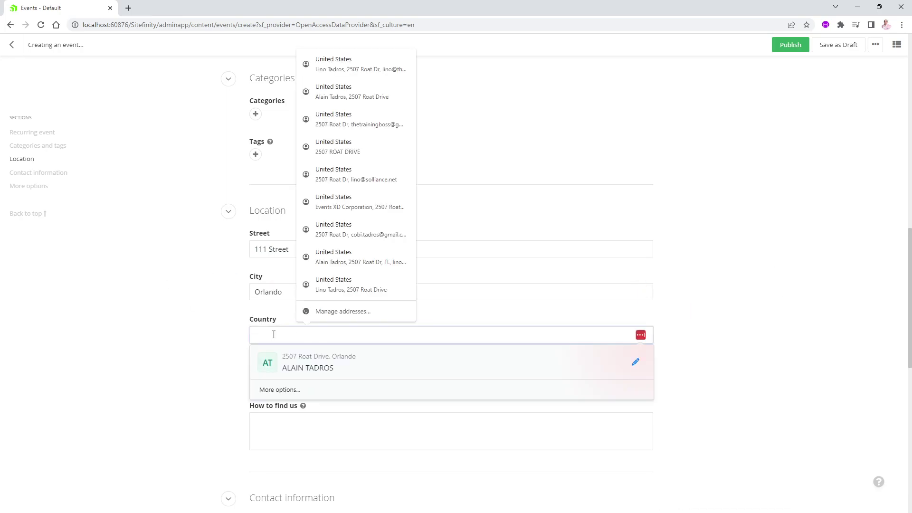
type("USA")
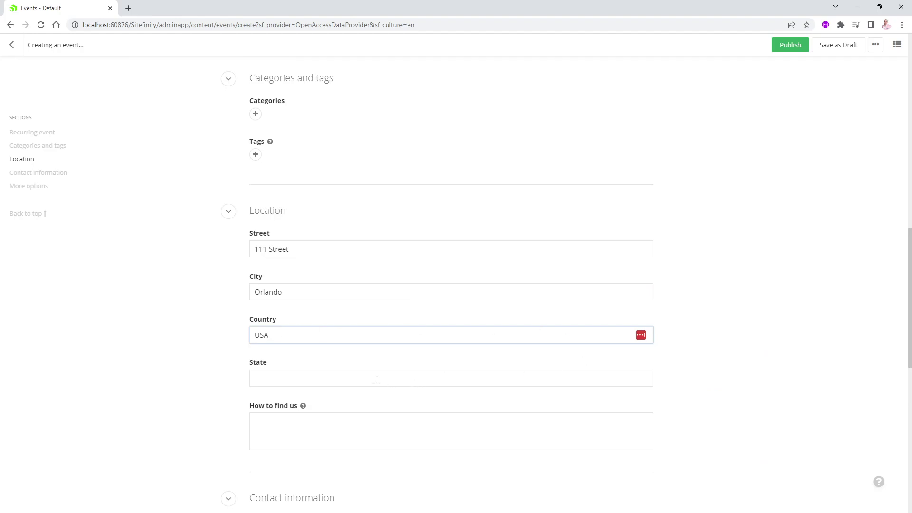
left_click(376, 379)
type("FL")
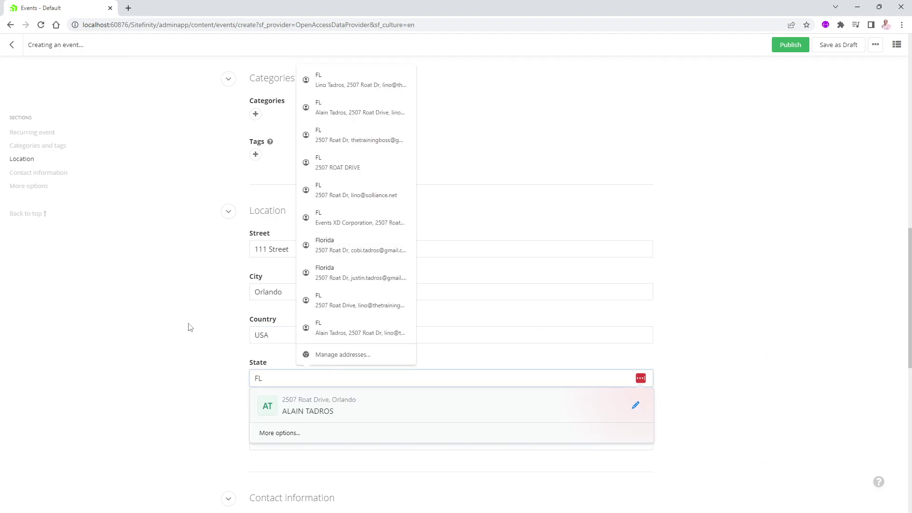
key("Escape")
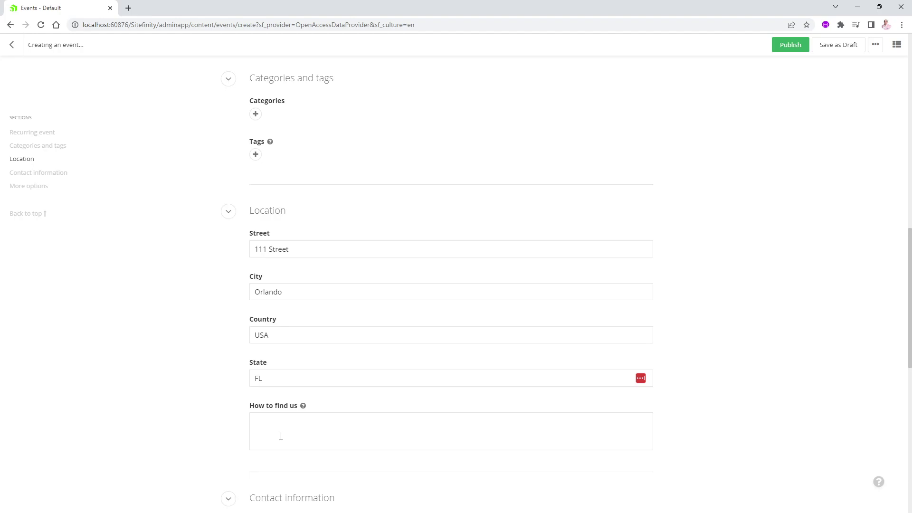
scroll(208, 369, "down", 7)
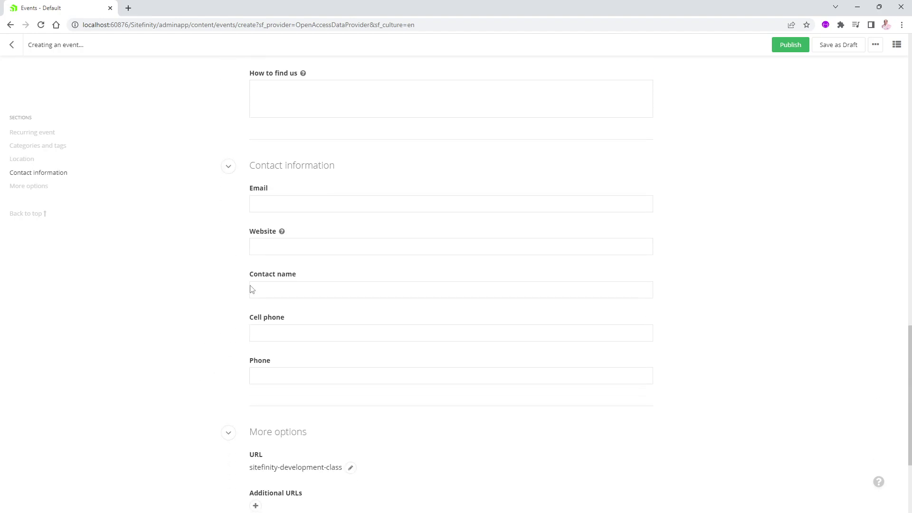
left_click(279, 209)
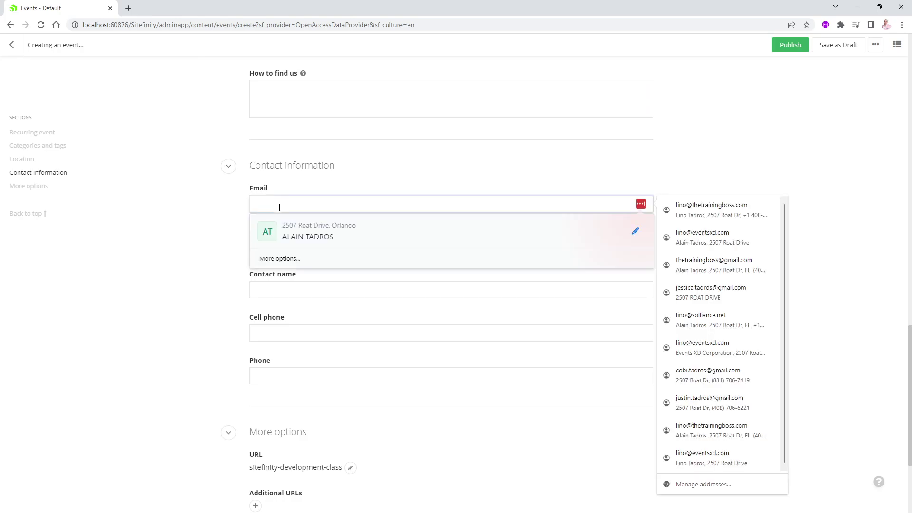
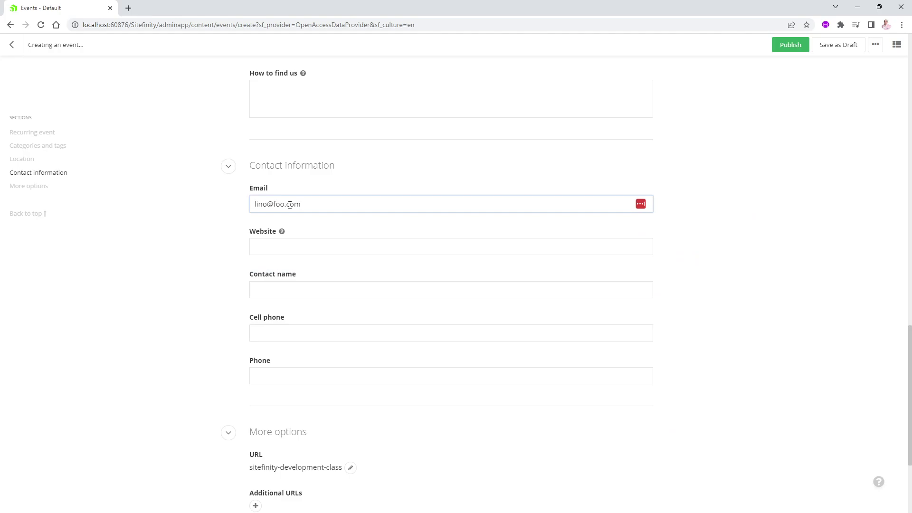
left_click(288, 243)
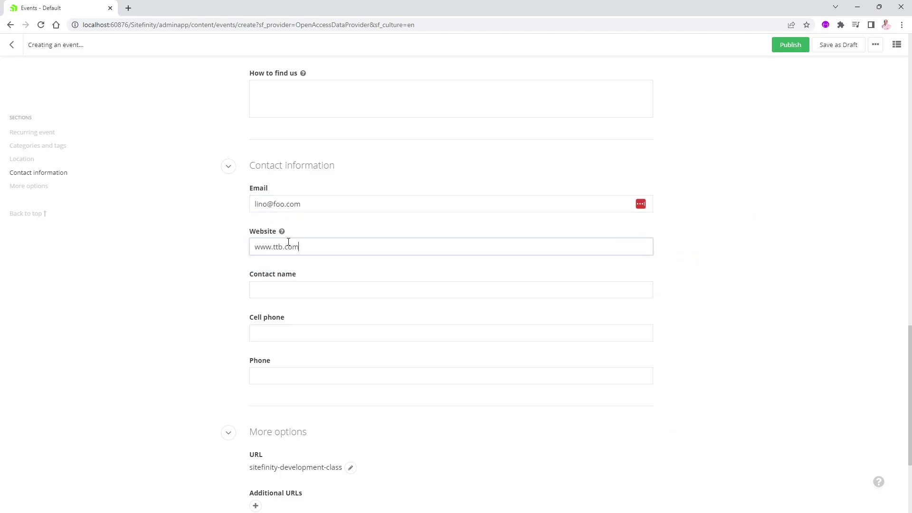
left_click(337, 294)
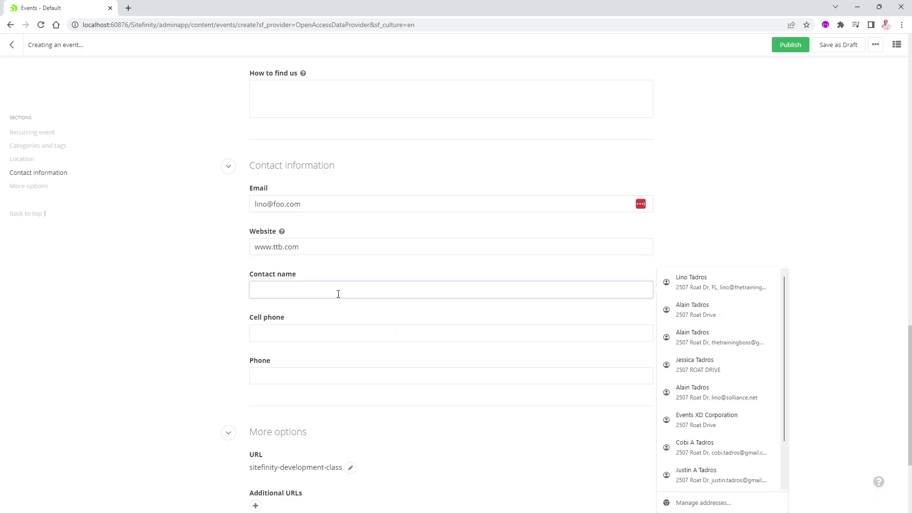
type("Lino")
key("Tab")
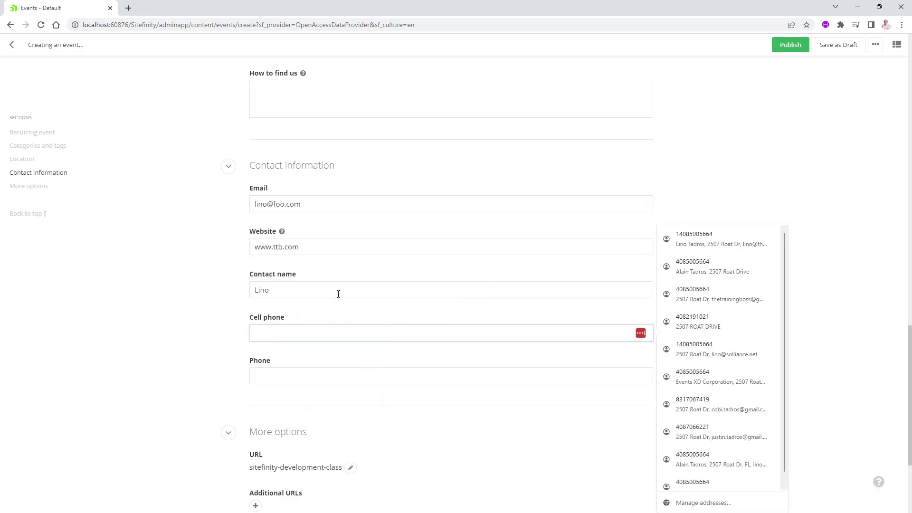
type("911")
key("Tab")
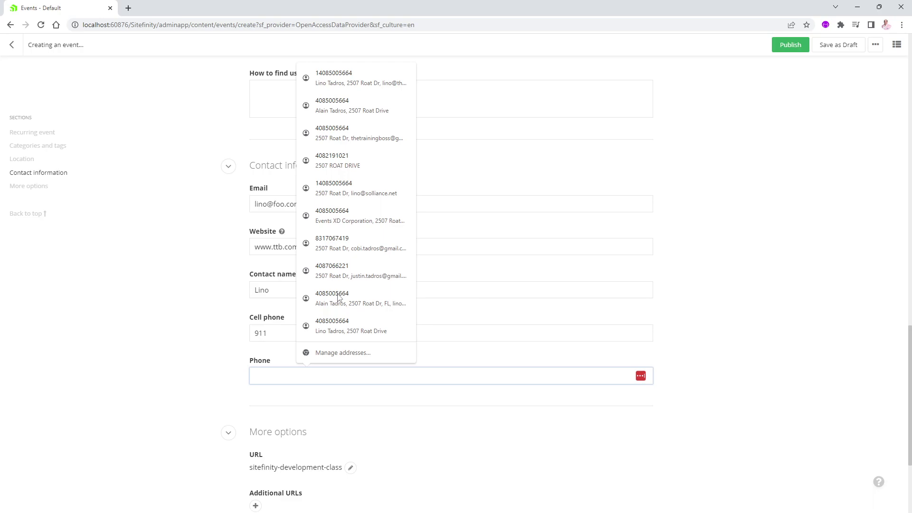
type("912")
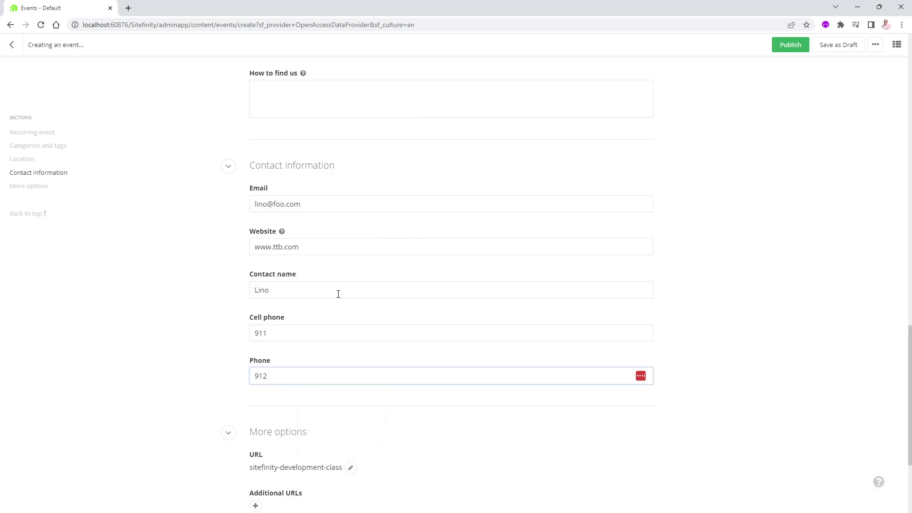
Publish the Sitefinity Development Class event.
scroll(340, 405, "down", 3)
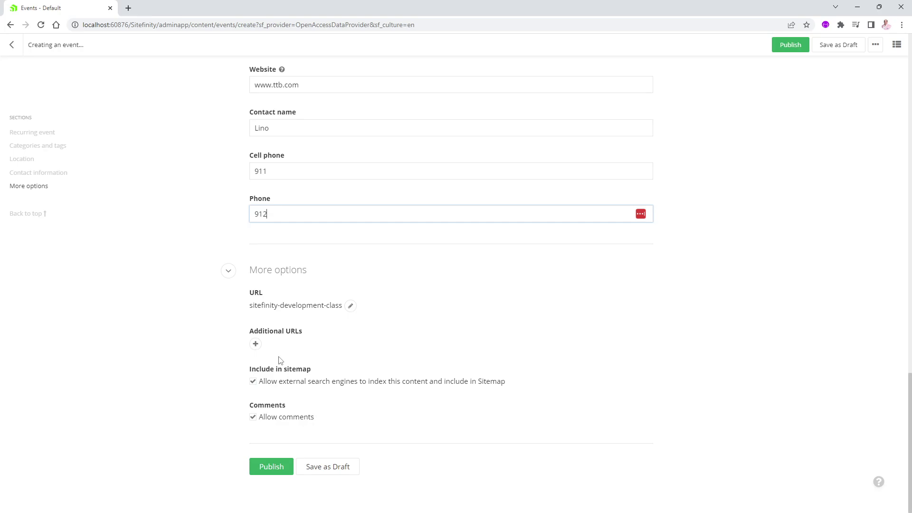
left_click(277, 468)
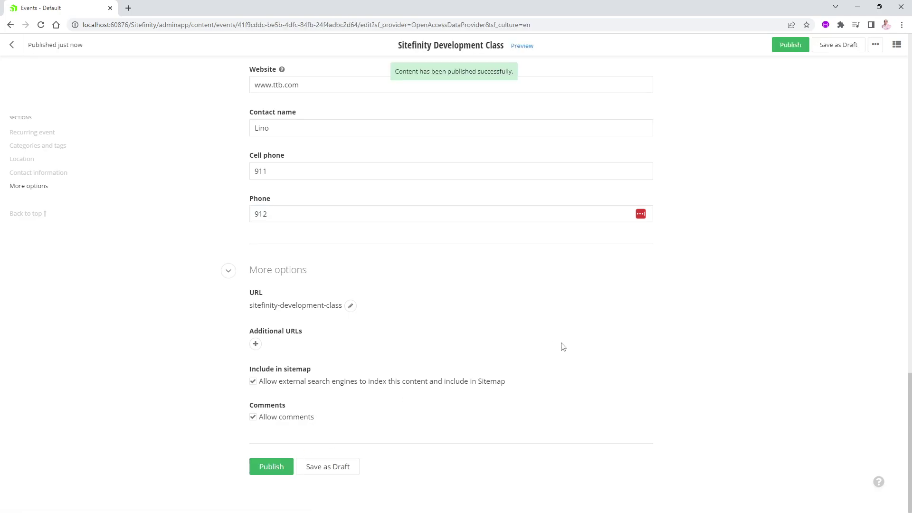
left_click(876, 46)
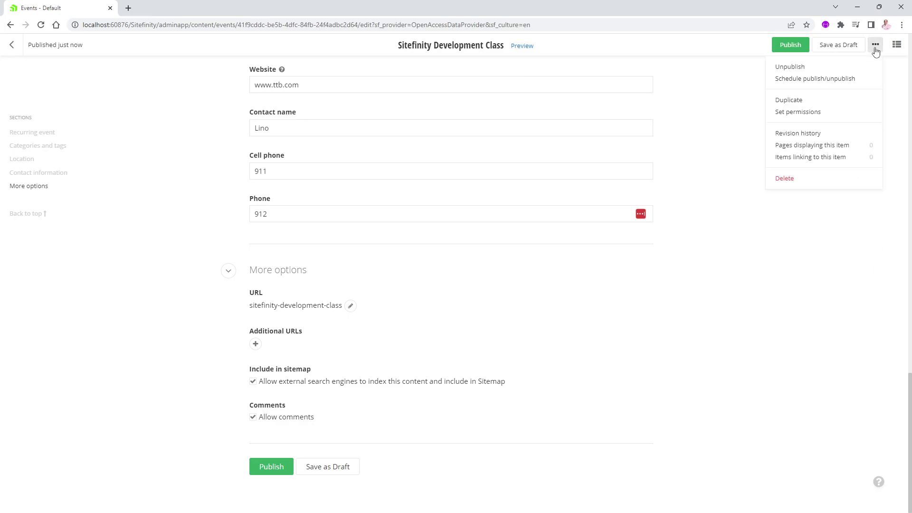
Duplicate the event and rename the copy 'Sitefinity Business Class'.
left_click(789, 100)
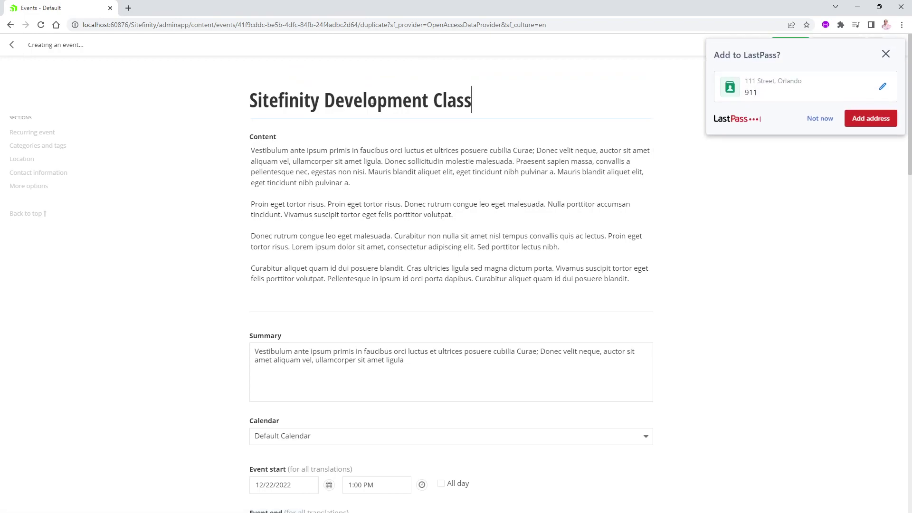
left_click(373, 101)
double_click(372, 101)
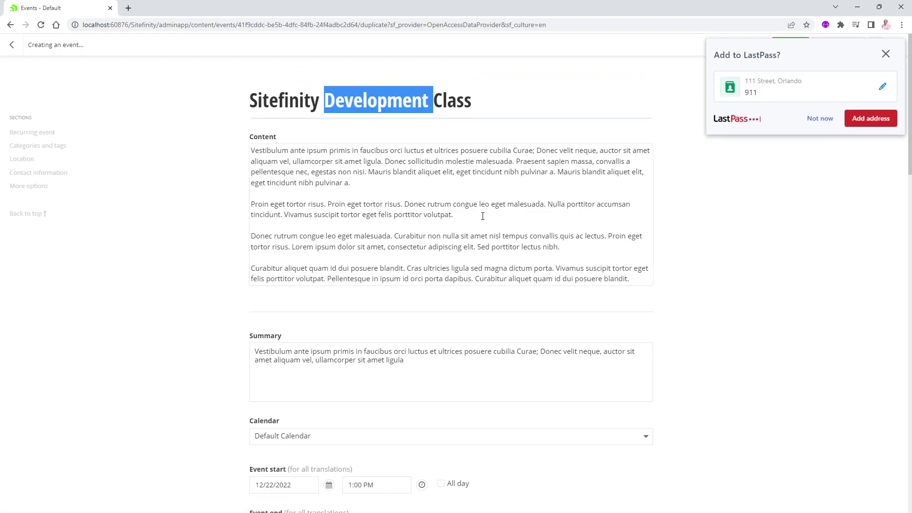
type("Business")
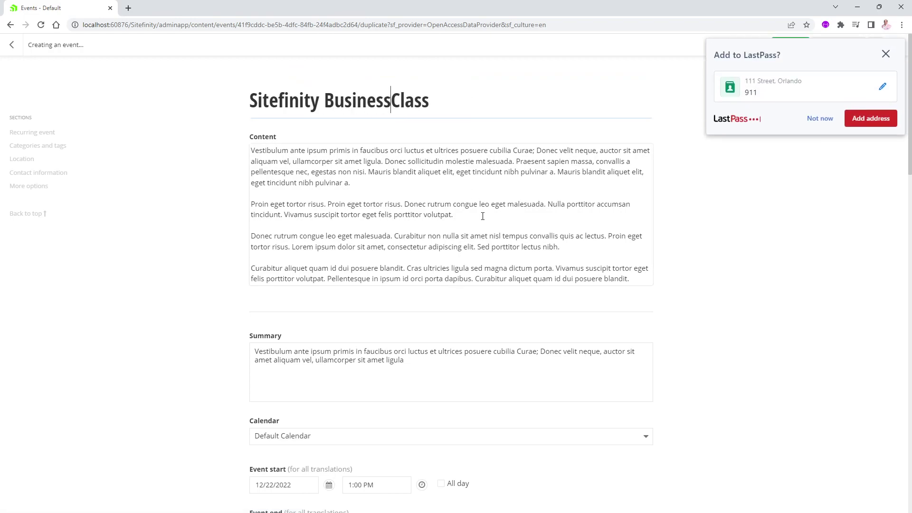
scroll(353, 265, "down", 4)
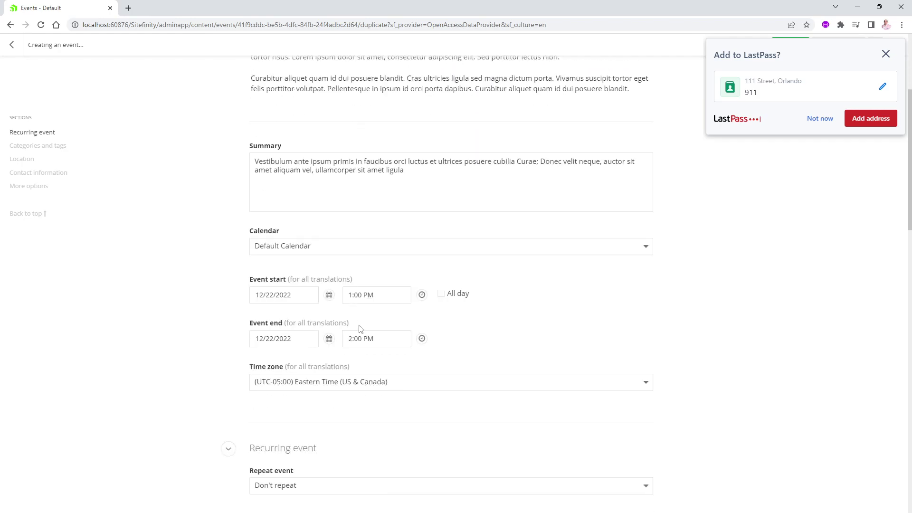
Set the copy's start and end dates to 12/23/2022 and publish it.
left_click(328, 295)
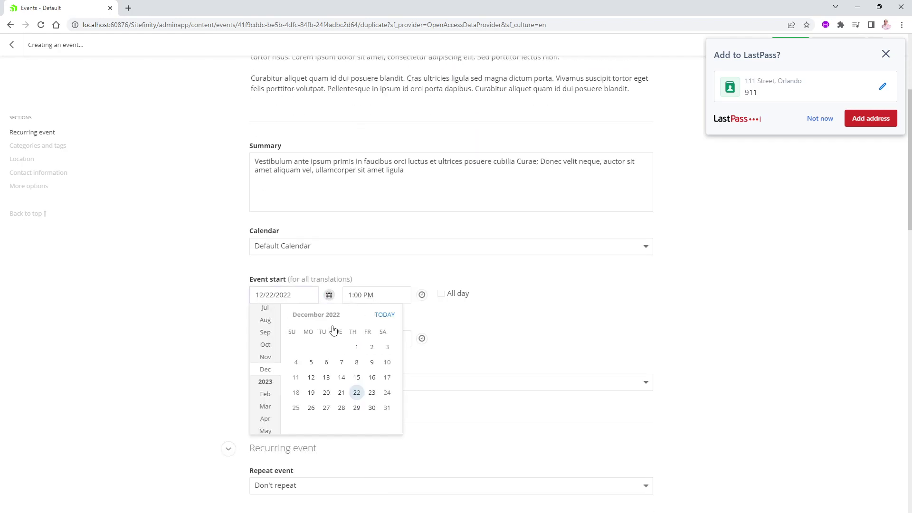
left_click(374, 400)
left_click(328, 228)
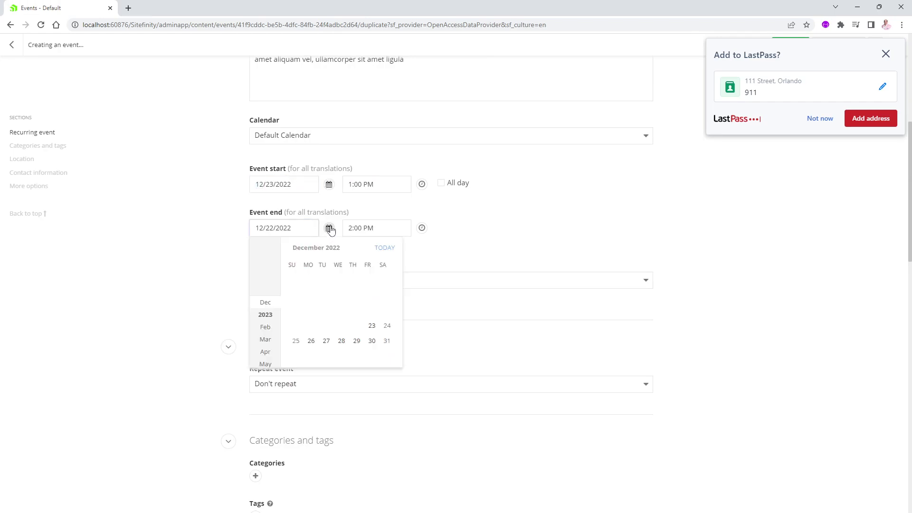
left_click(372, 330)
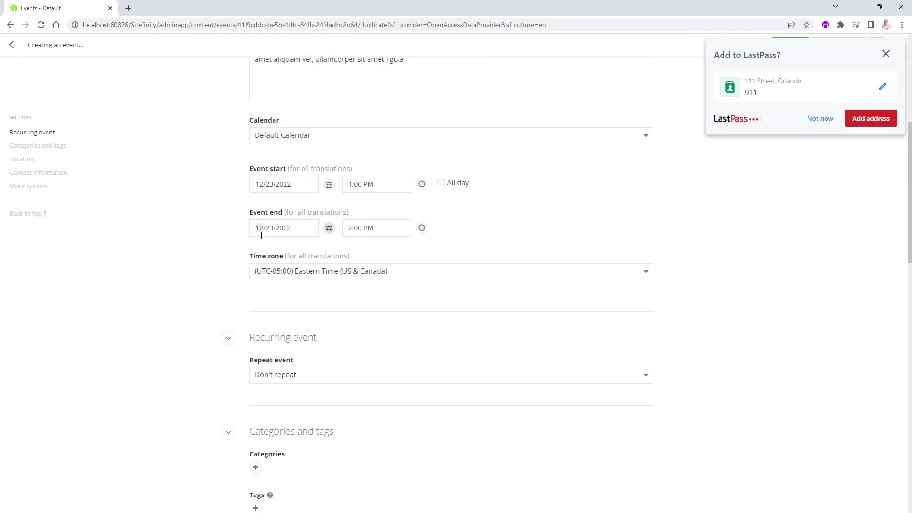
left_click(820, 118)
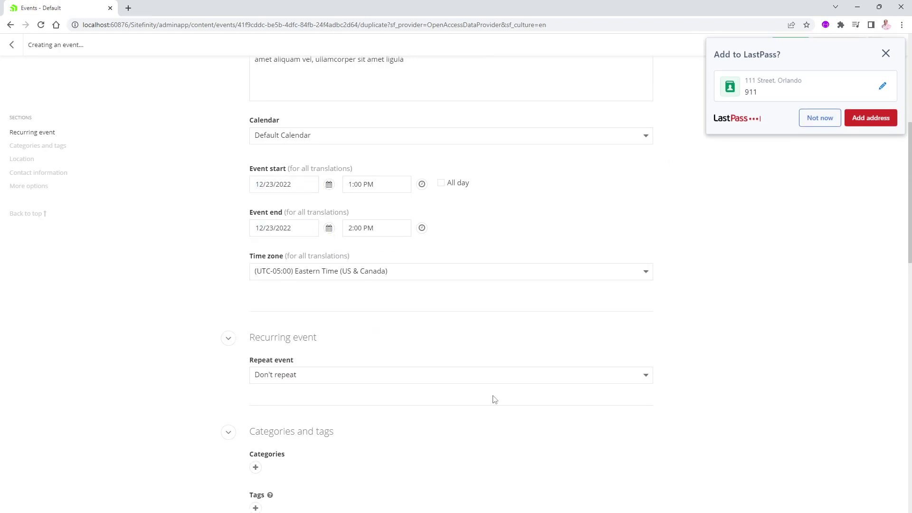
scroll(294, 370, "down", 3)
scroll(292, 370, "down", 15)
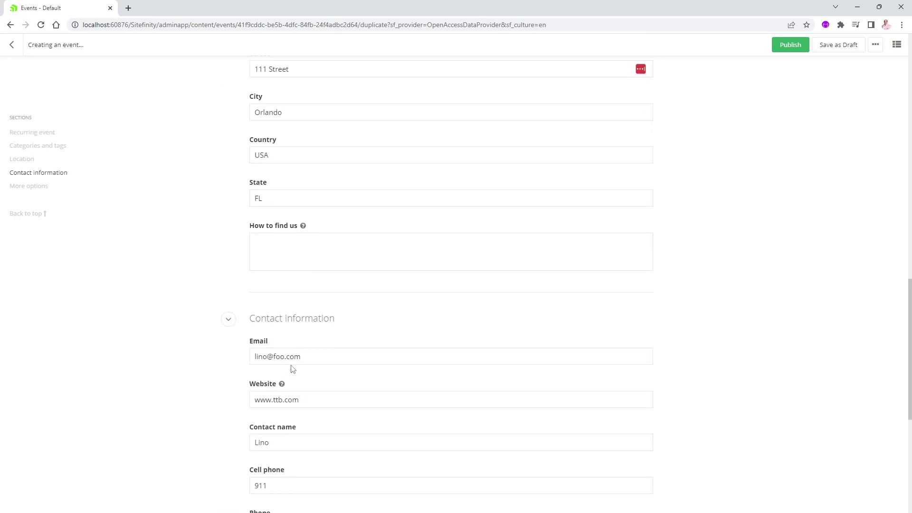
left_click(279, 466)
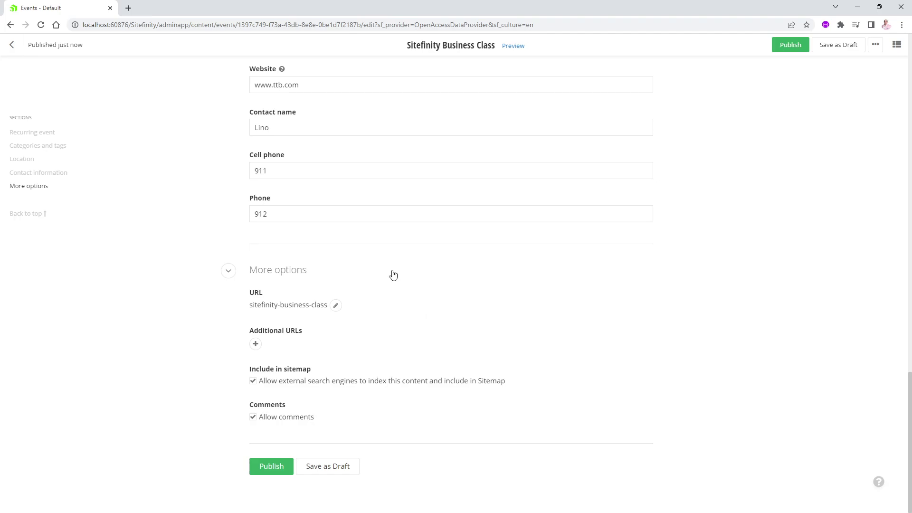
scroll(394, 273, "up", 20)
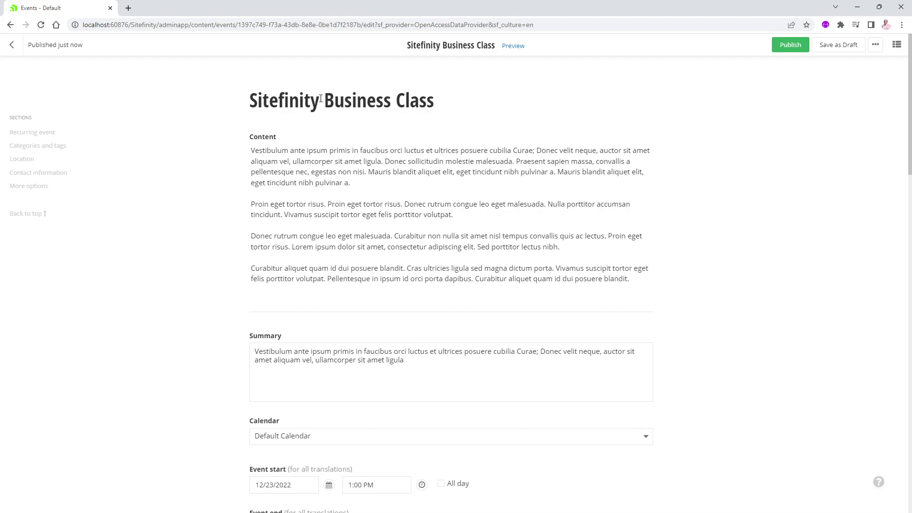
left_click(14, 45)
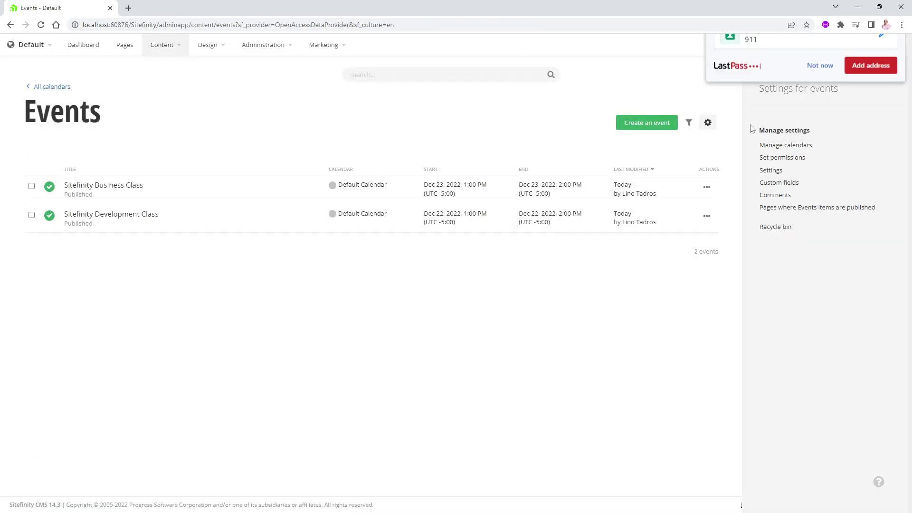
left_click(819, 120)
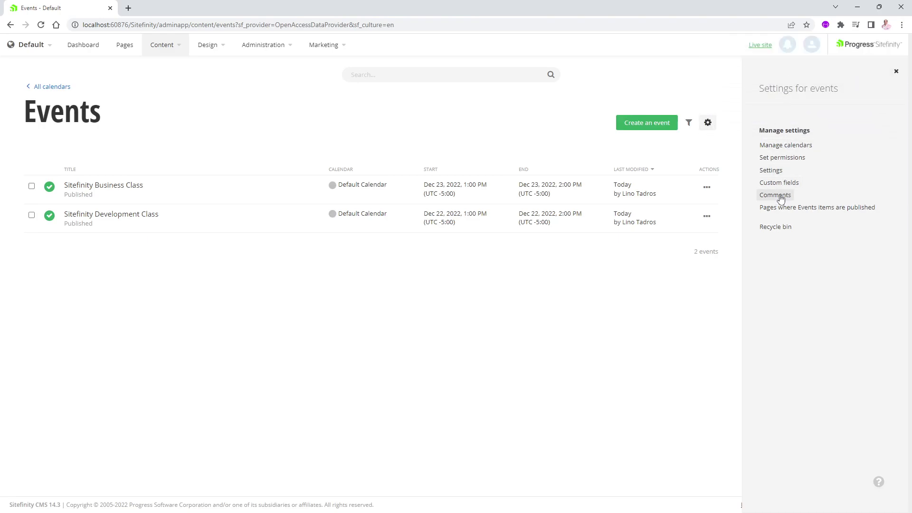
left_click(782, 148)
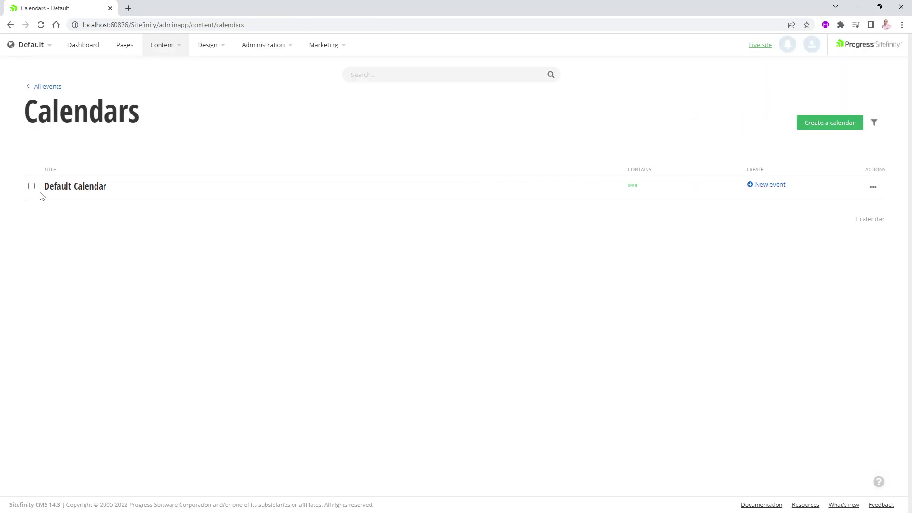
left_click(75, 188)
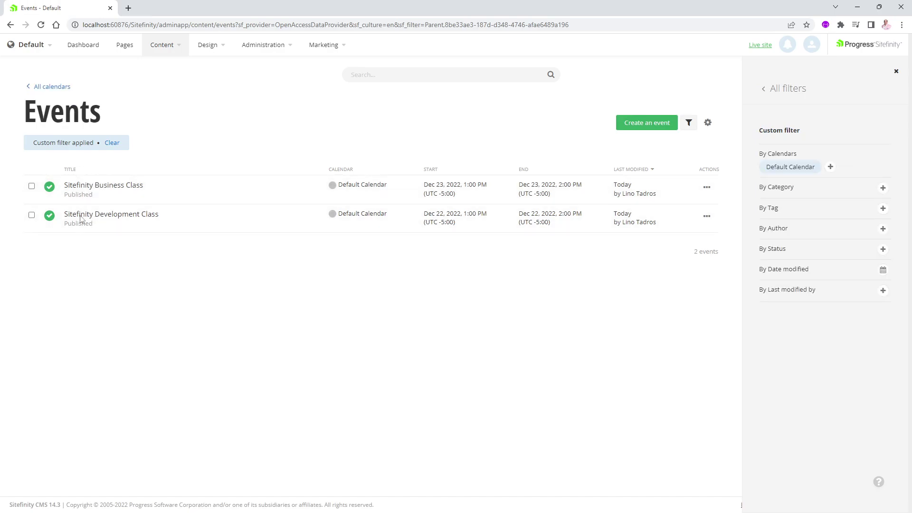
mouse_move(824, 169)
left_click(831, 168)
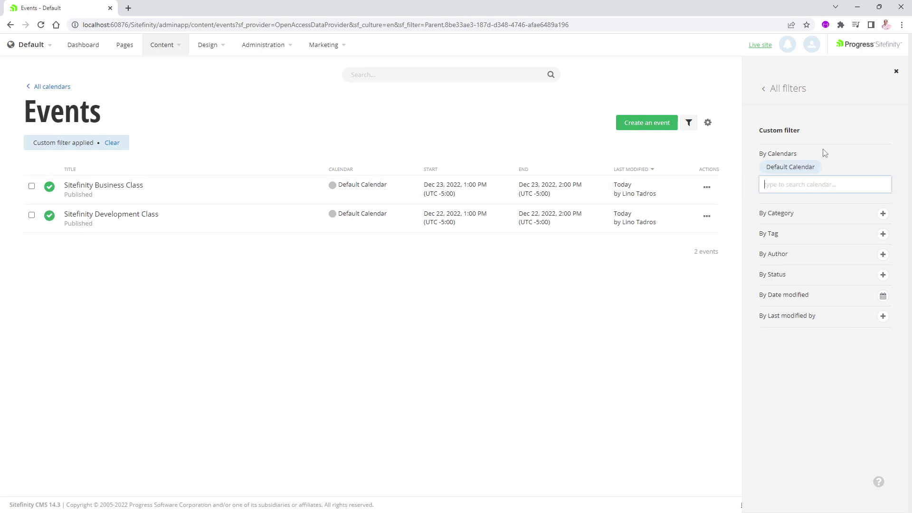
left_click(825, 153)
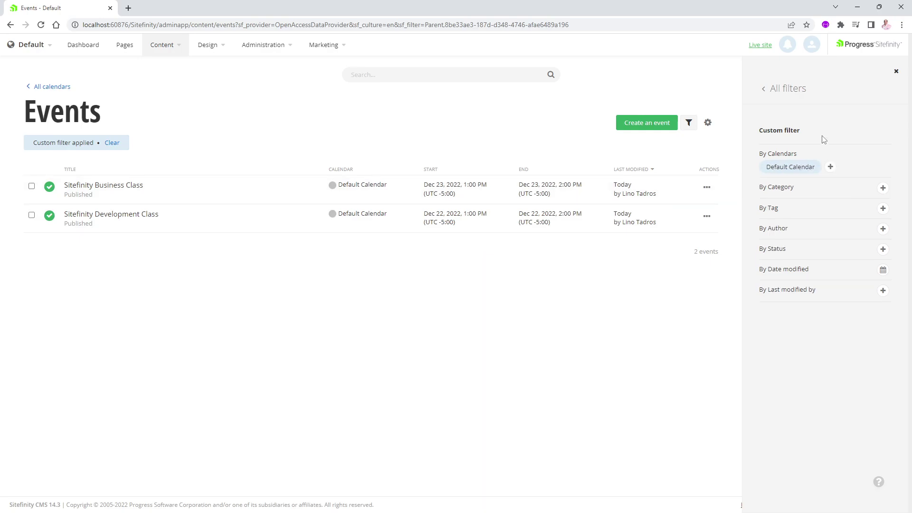
left_click(30, 89)
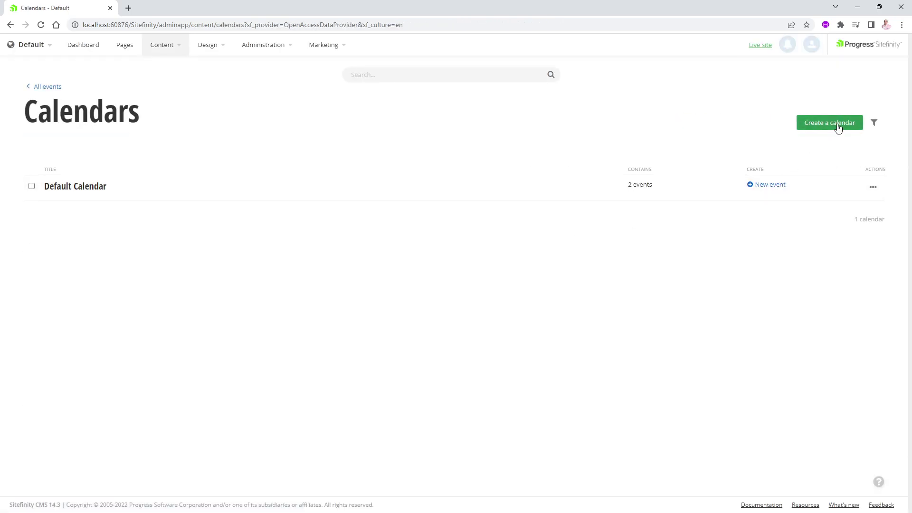
Create a light green calendar named 'Sitefinity Calendar'.
left_click(838, 126)
type("Si")
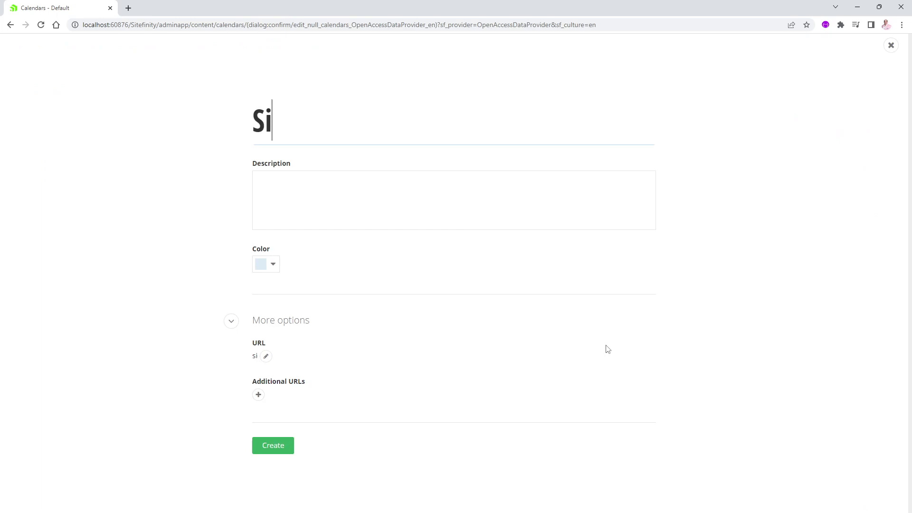
type("tefinity")
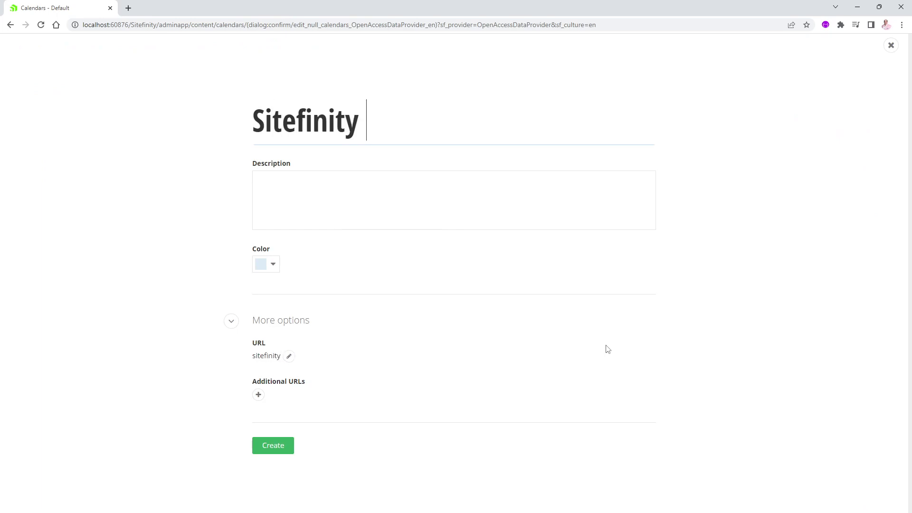
type(" Calendar")
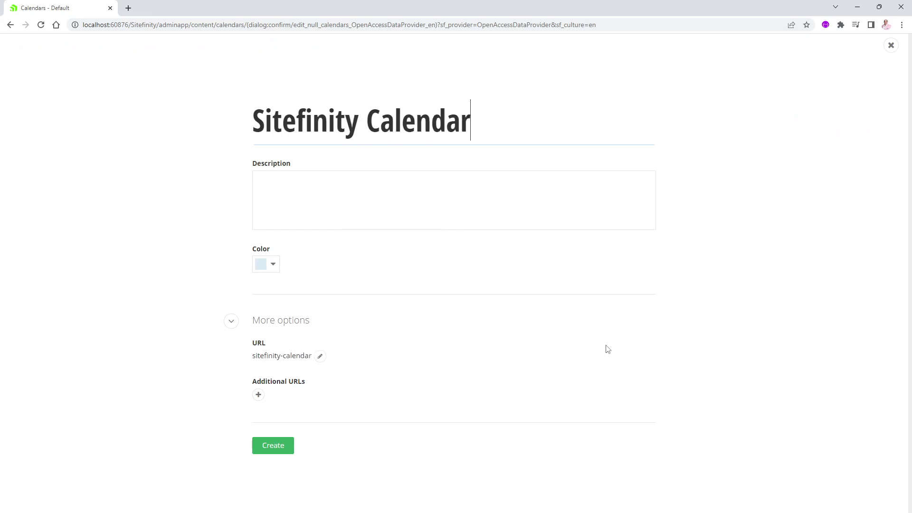
left_click(357, 183)
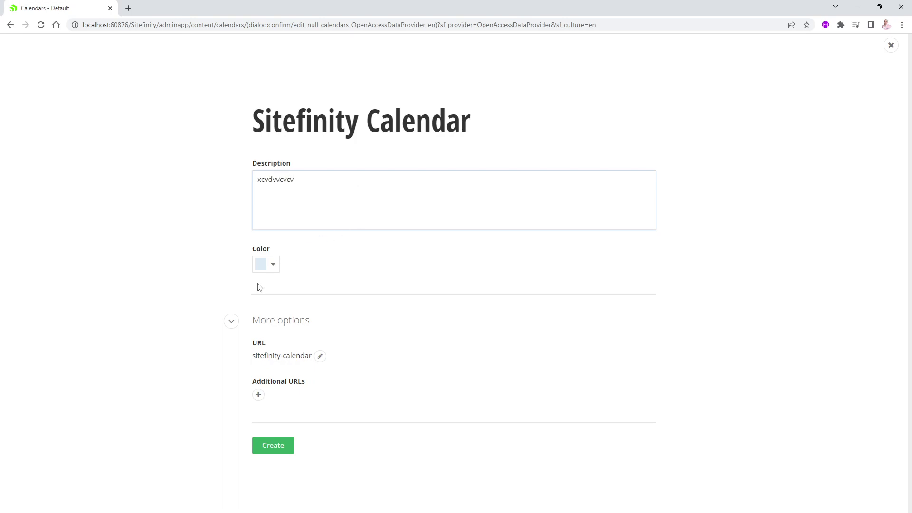
left_click(273, 264)
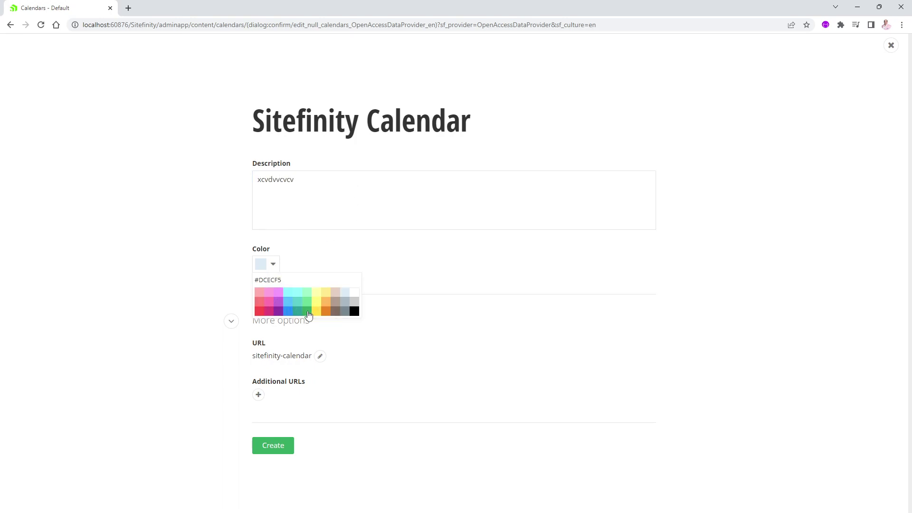
left_click(307, 306)
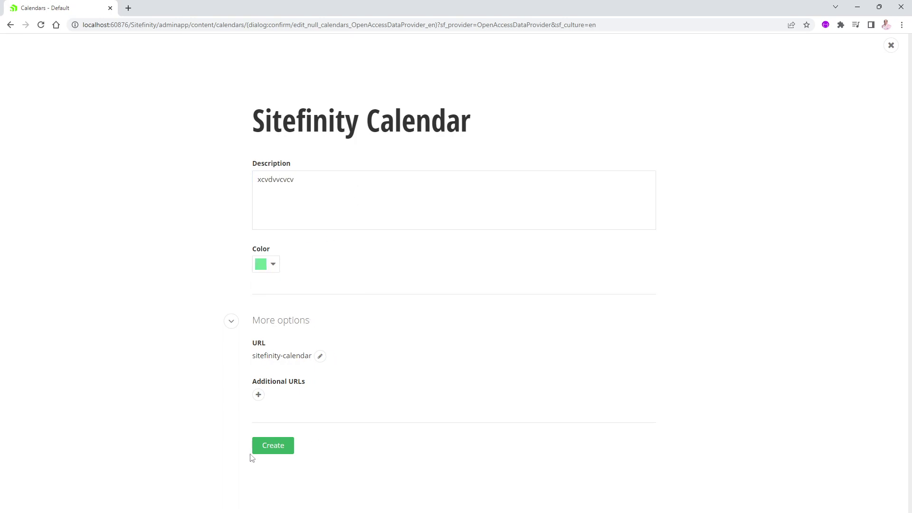
left_click(272, 451)
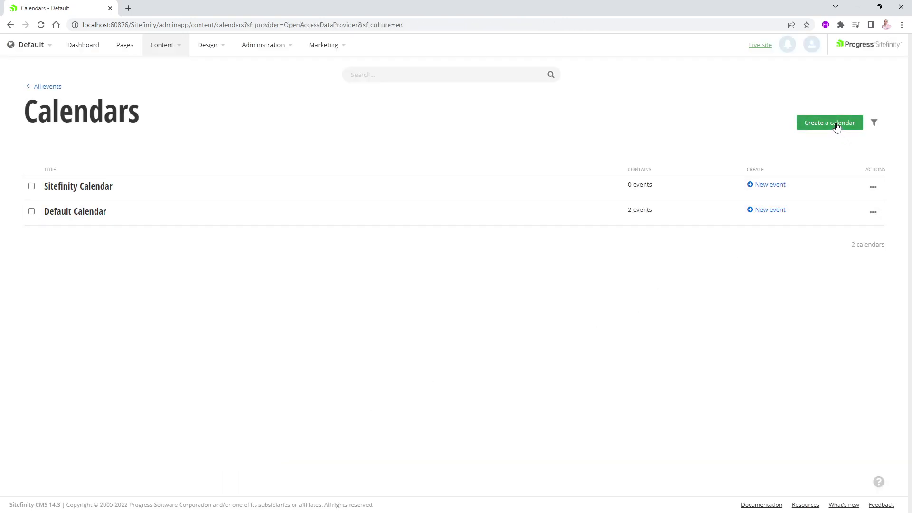
Create a light blue 'Azure Calendar' with a placeholder description.
left_click(837, 127)
type("Az")
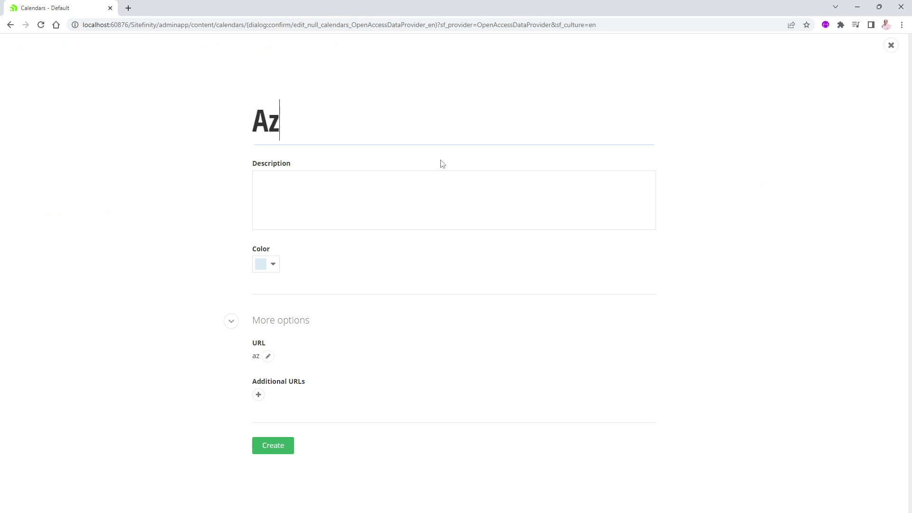
type("ure Calendar")
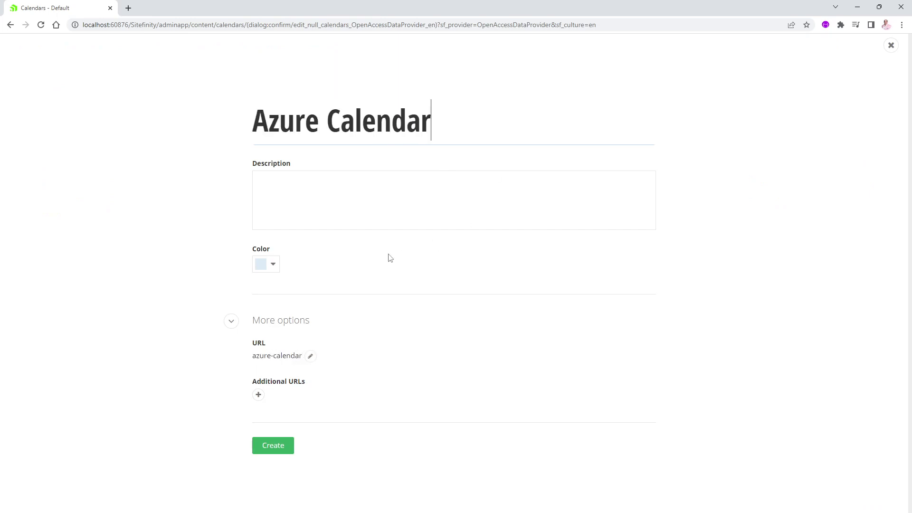
left_click(356, 212)
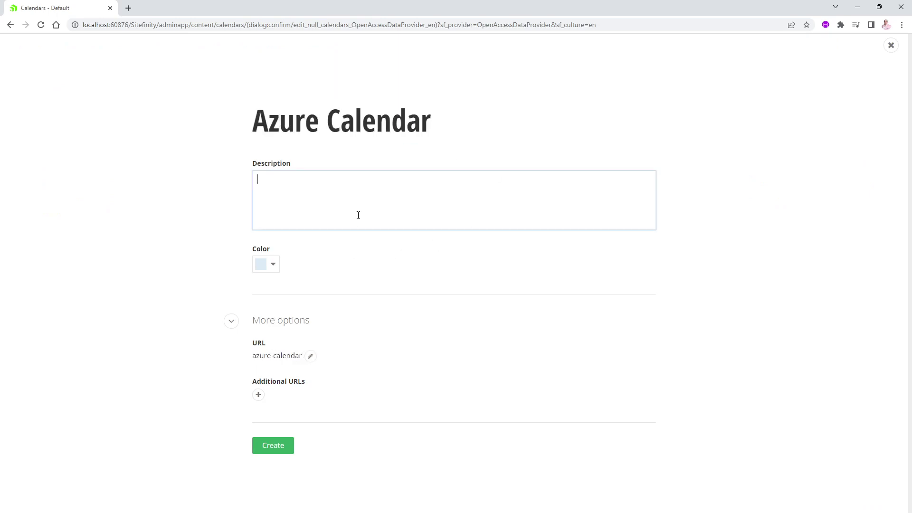
type("fghfghfgghgfh")
left_click(275, 265)
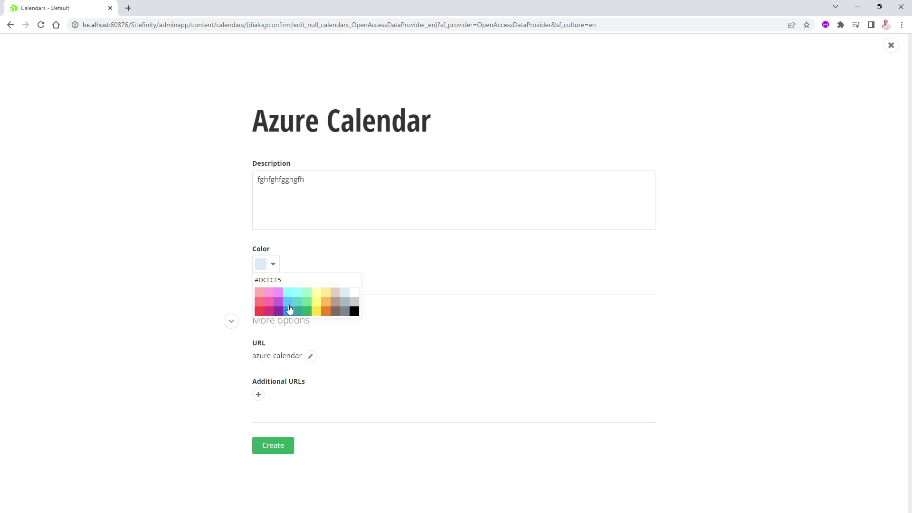
left_click(289, 309)
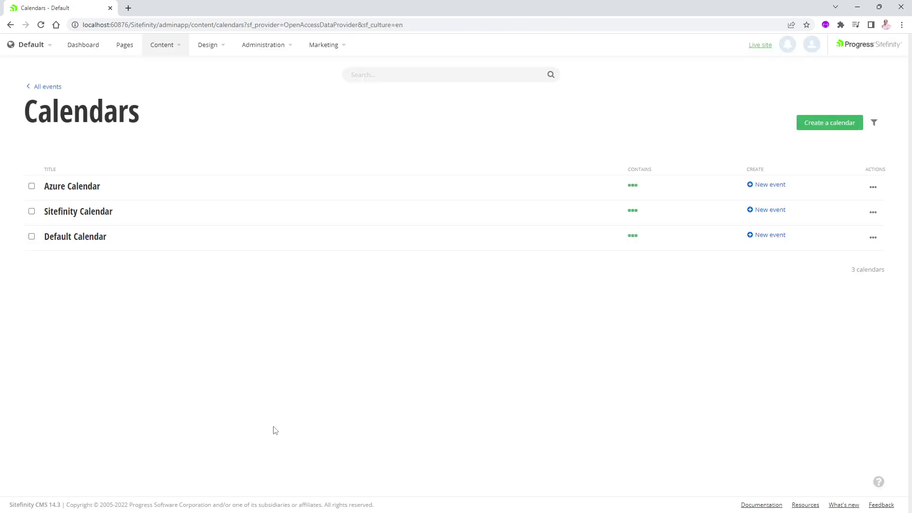
Assign Sitefinity Business Class to Sitefinity Calendar, republish it, and return to All events.
left_click(31, 87)
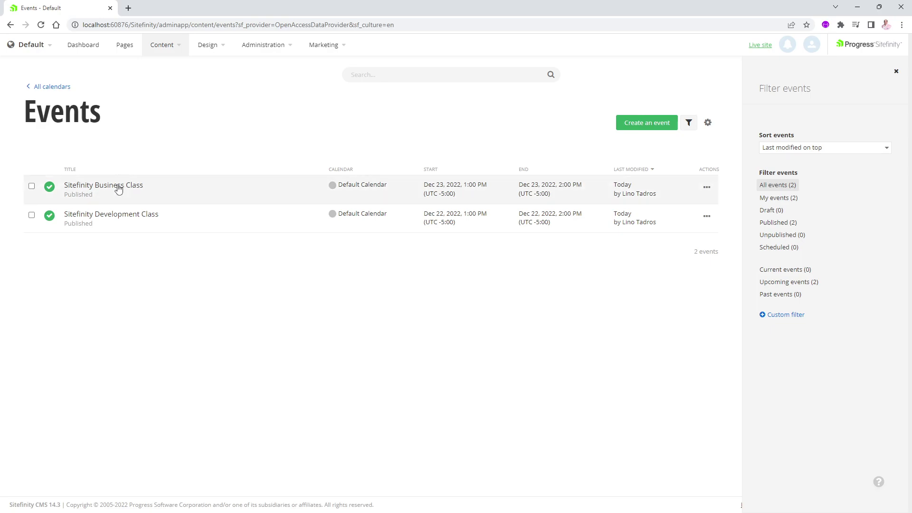
left_click(118, 187)
scroll(473, 386, "down", 3)
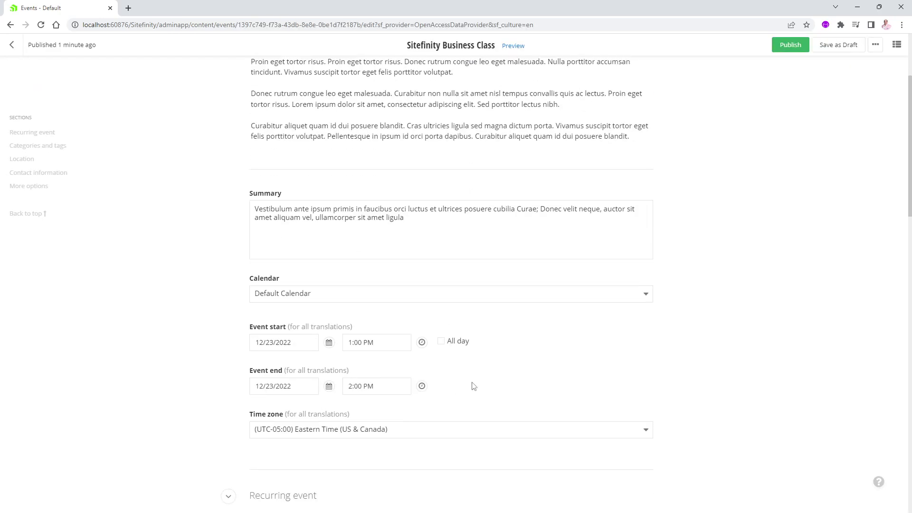
left_click(341, 297)
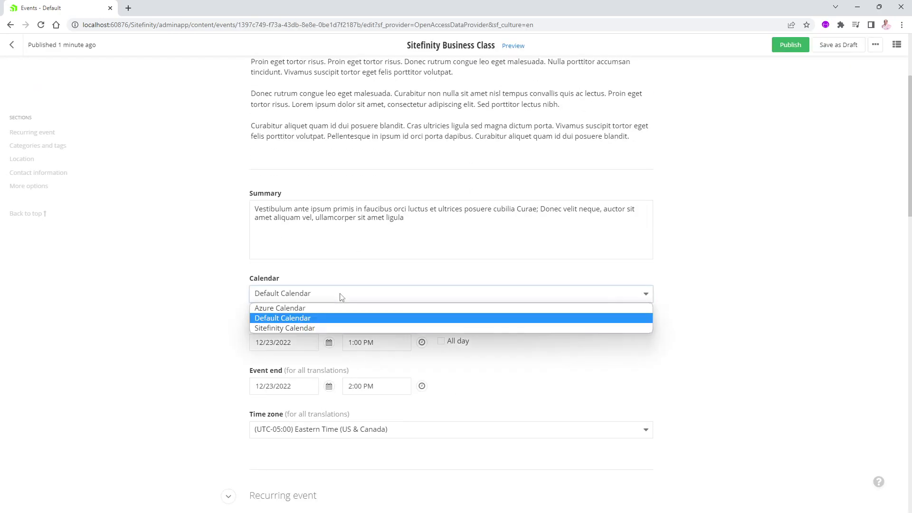
left_click(307, 328)
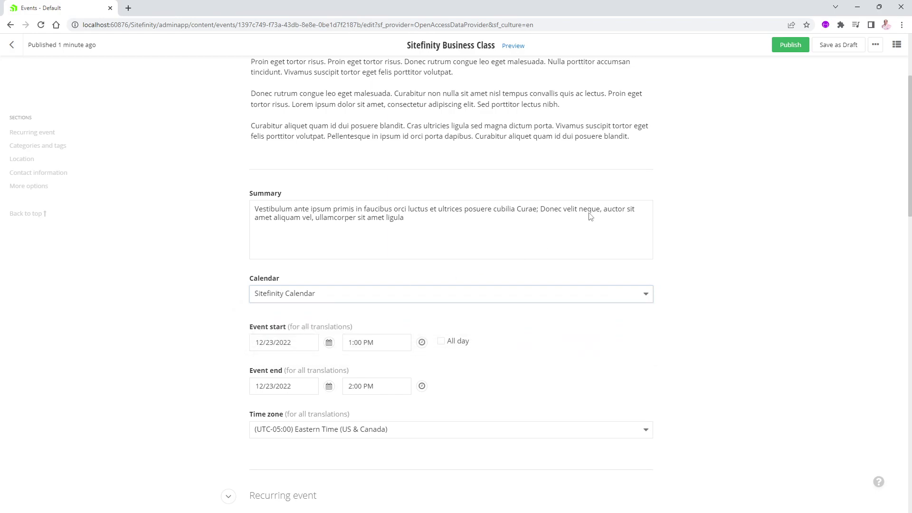
left_click(790, 45)
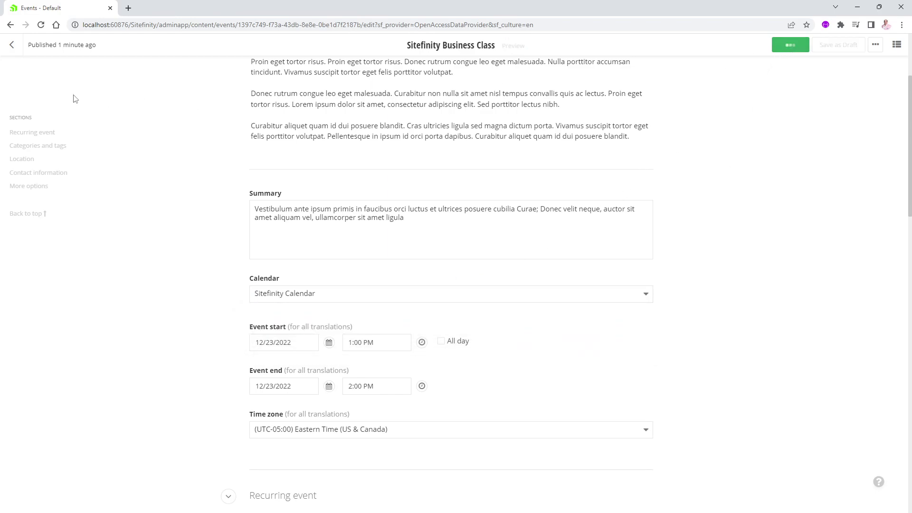
left_click(12, 46)
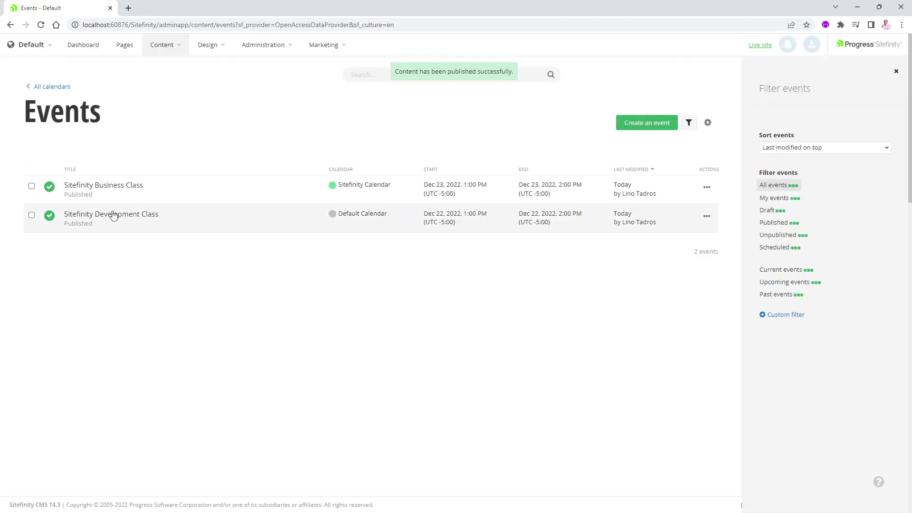
Assign Sitefinity Development Class to Sitefinity Calendar and republish it.
left_click(113, 216)
scroll(349, 427, "down", 7)
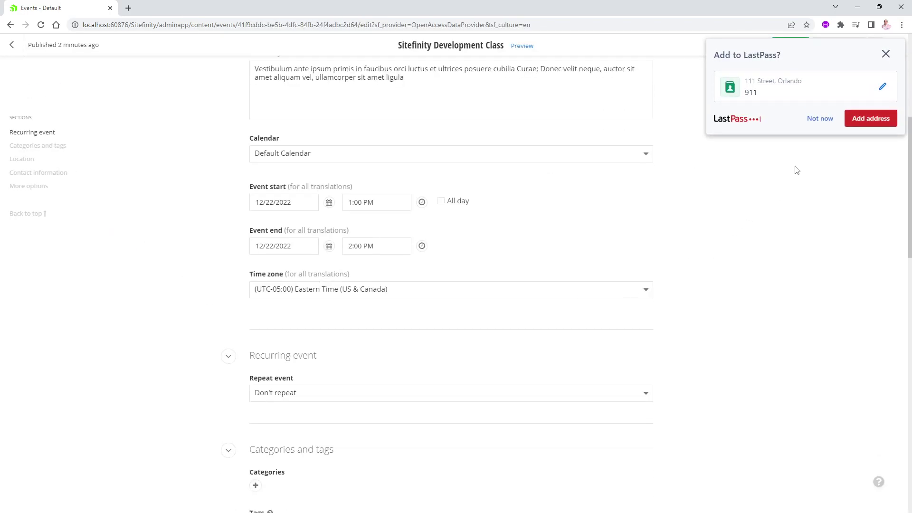
left_click(820, 118)
scroll(321, 430, "down", 2)
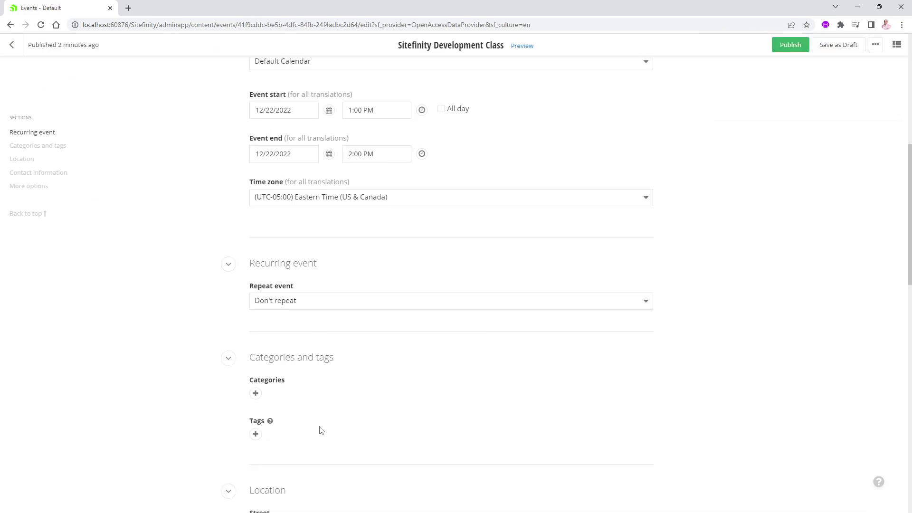
scroll(316, 429, "up", 4)
left_click(323, 201)
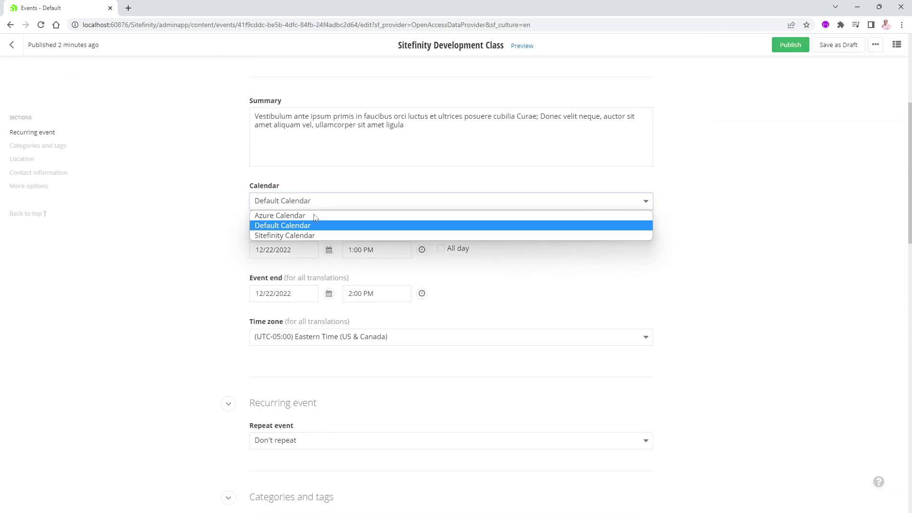
left_click(298, 234)
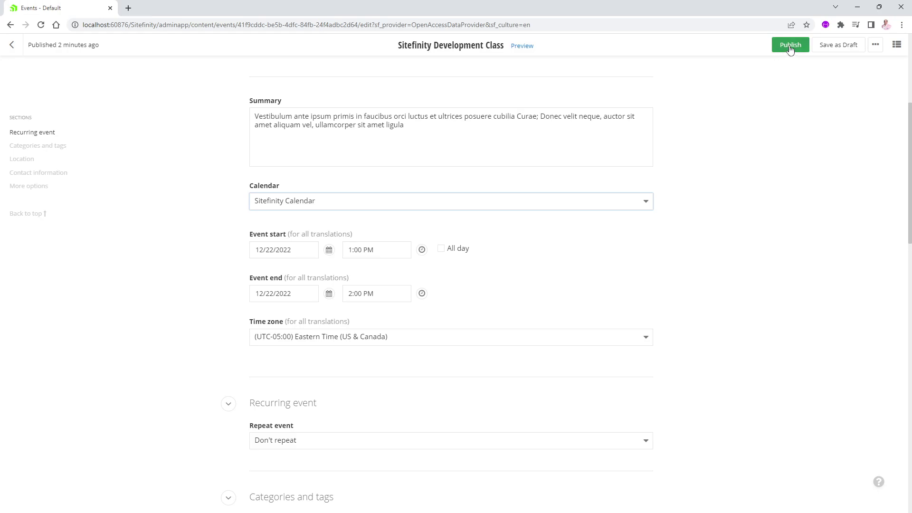
left_click(776, 53)
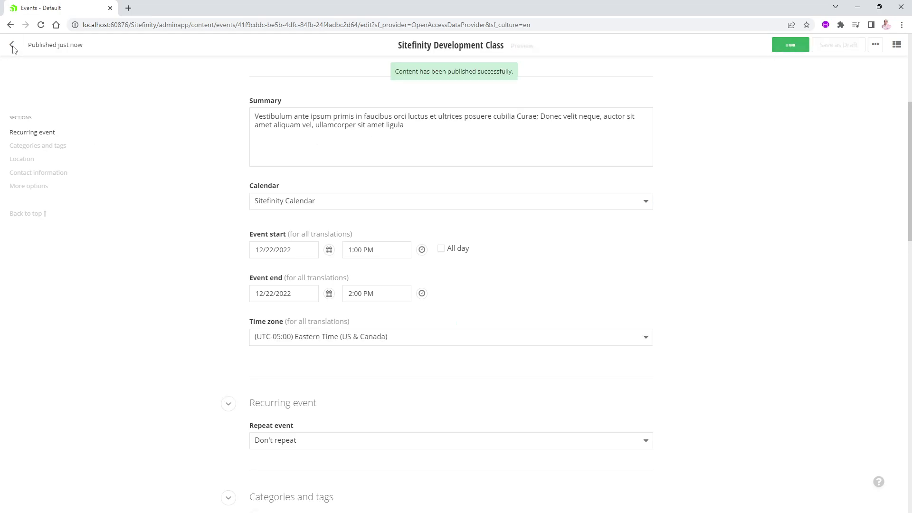
Duplicate the event, rename it Azure Development Class, and assign it to the Azure Calendar.
left_click(875, 46)
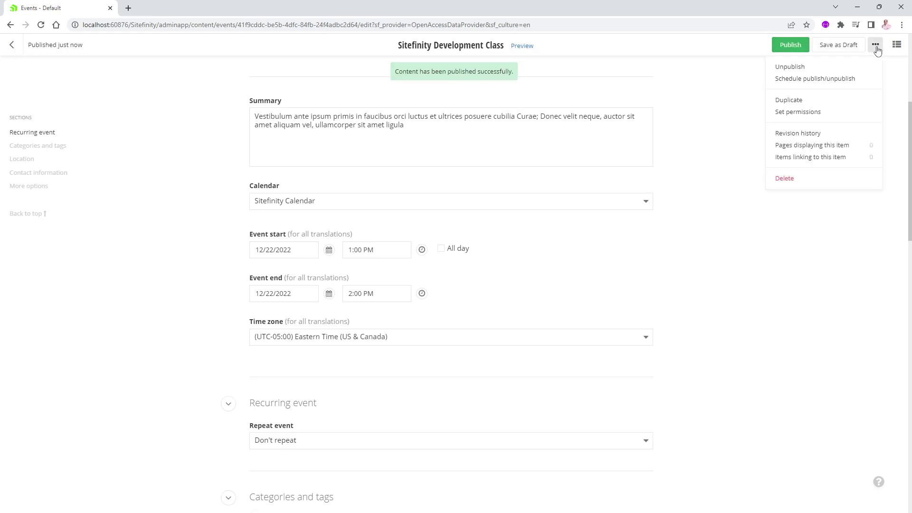
left_click(789, 101)
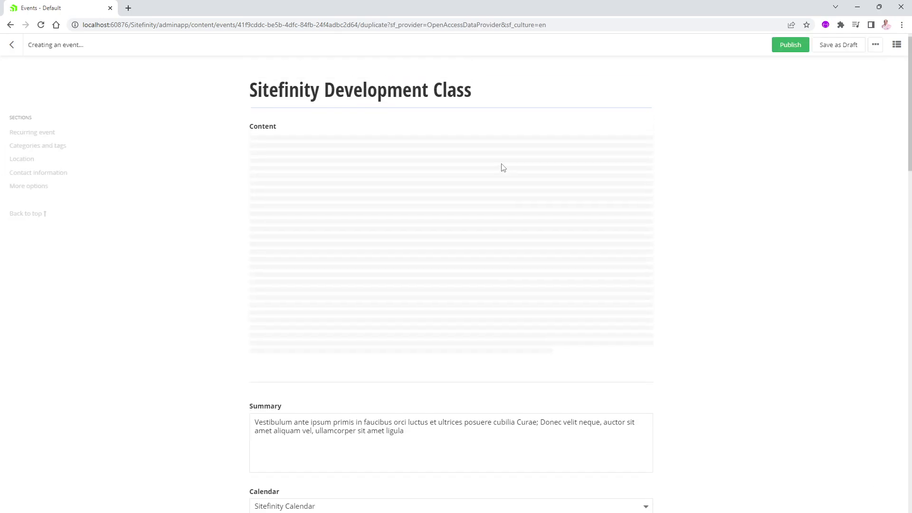
double_click(281, 99)
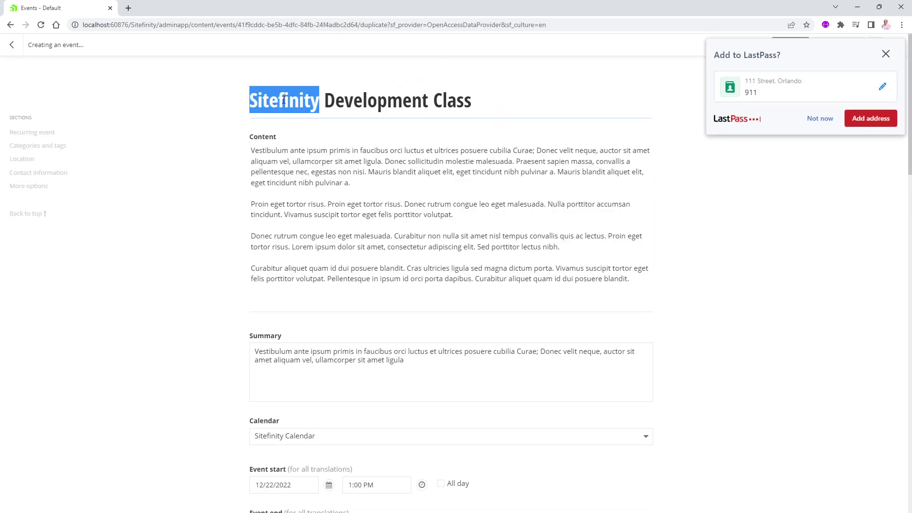
type("Azure")
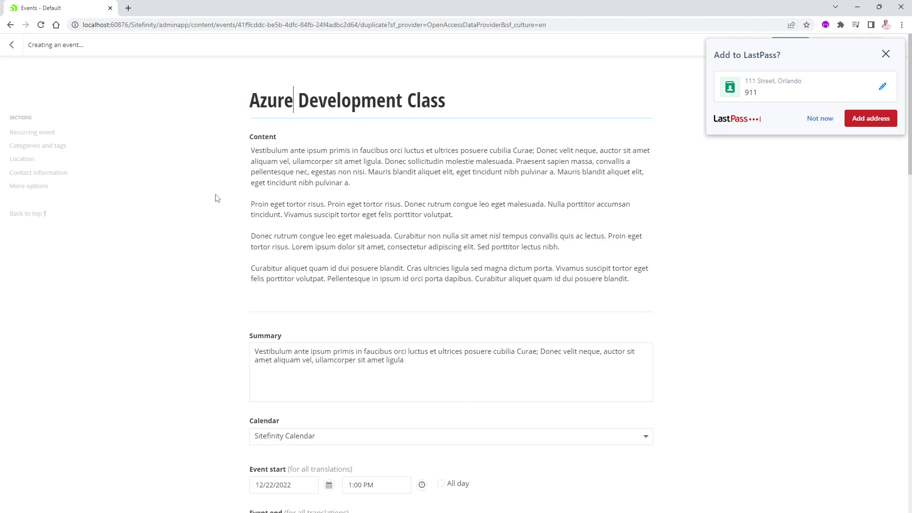
scroll(216, 204, "down", 4)
left_click(340, 248)
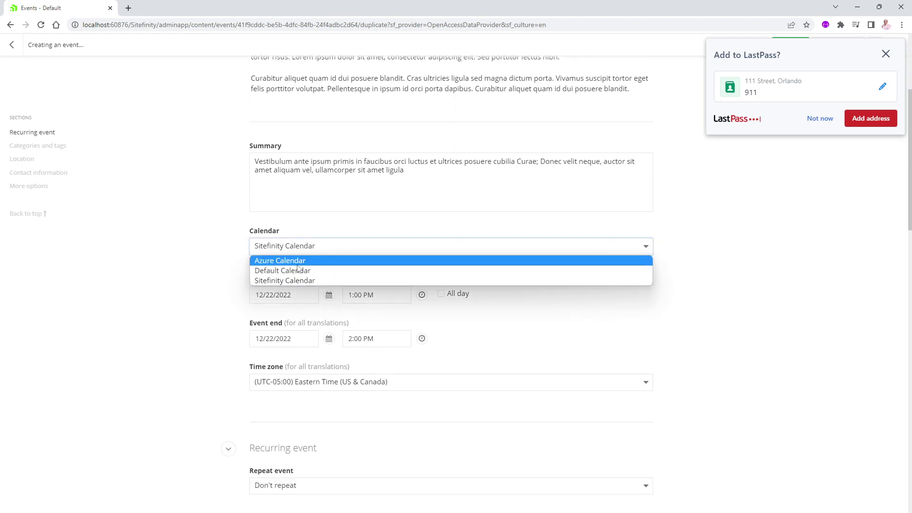
left_click(294, 263)
Set both start and end dates to December 24, 2022 and publish the event.
scroll(361, 342, "down", 4)
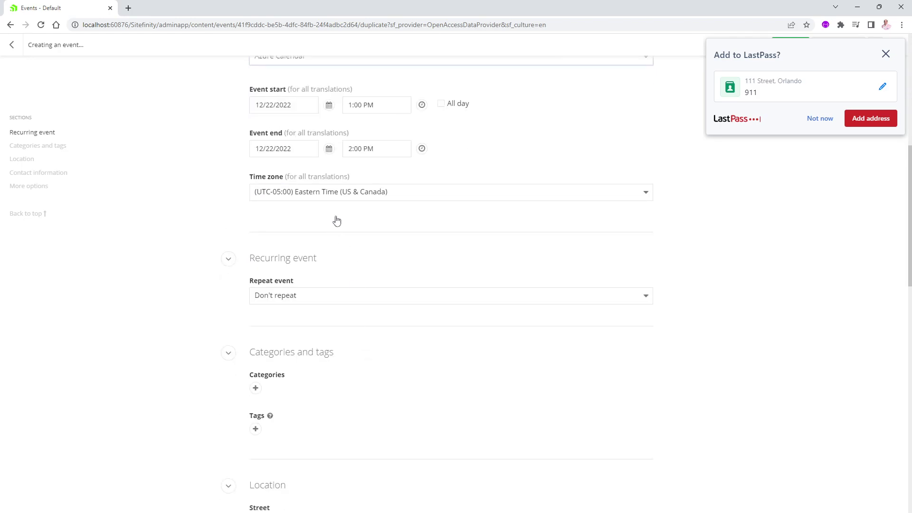
left_click(328, 105)
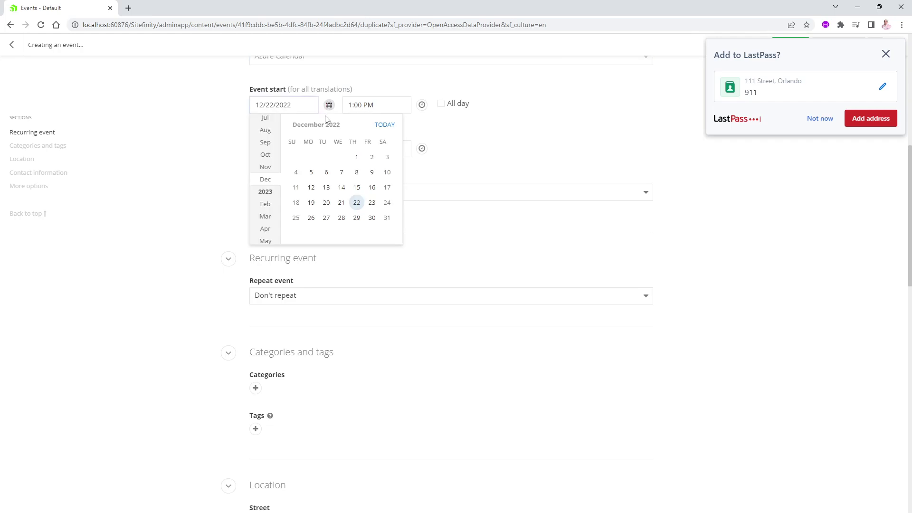
left_click(387, 203)
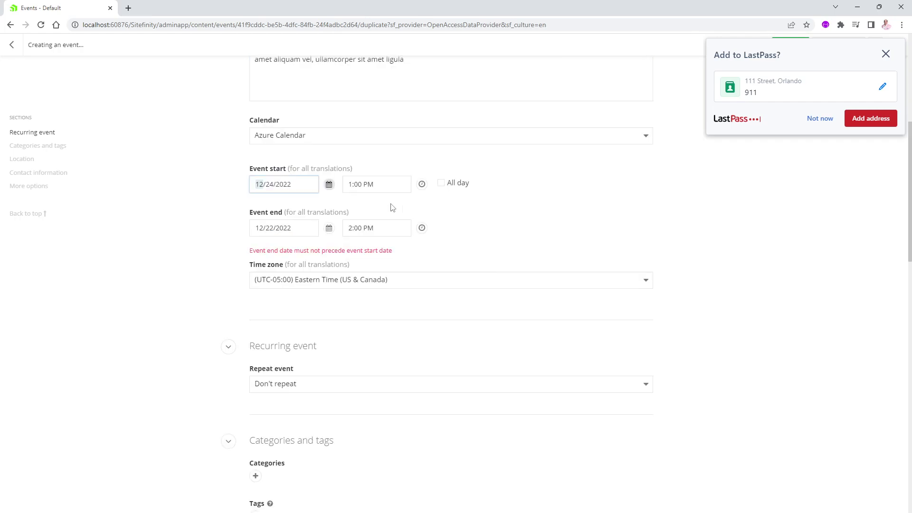
left_click(331, 231)
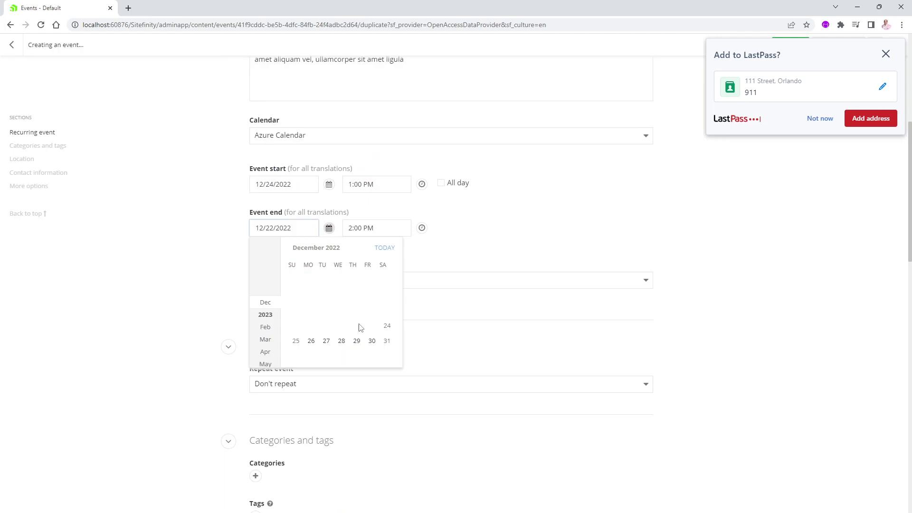
left_click(388, 326)
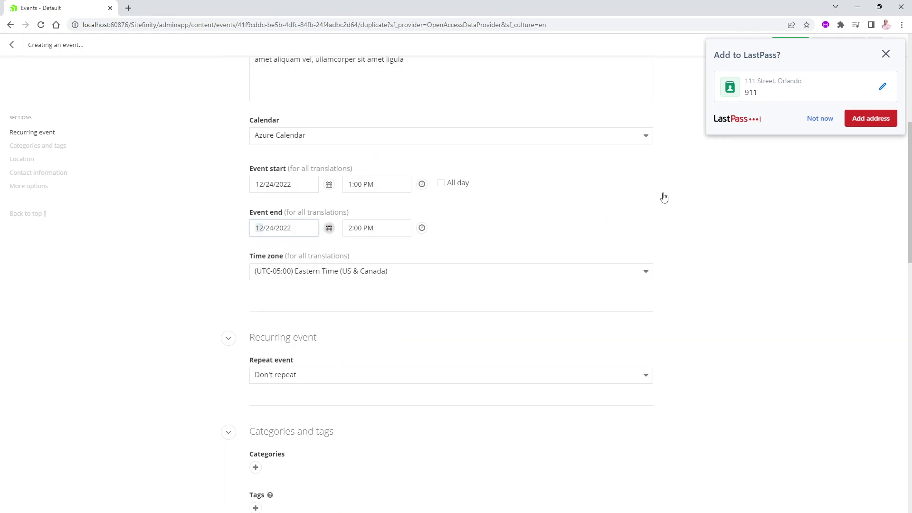
left_click(818, 119)
scroll(429, 252, "down", 15)
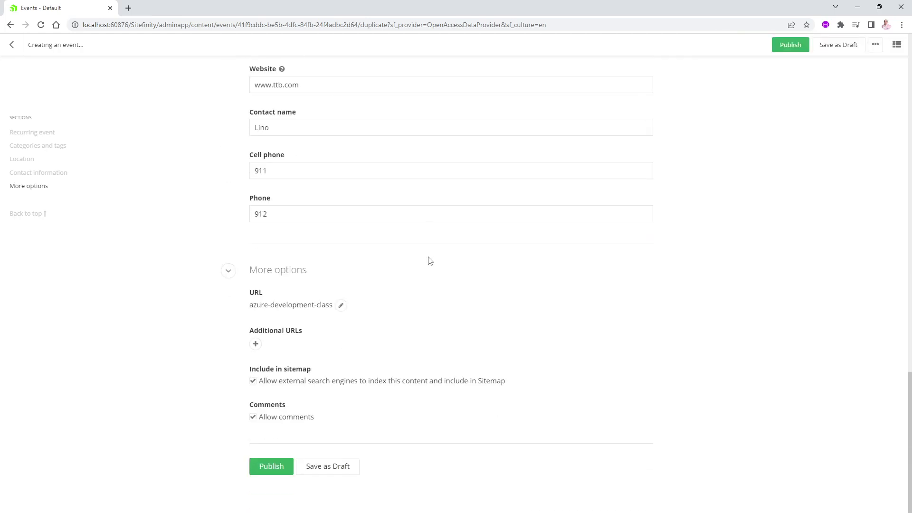
left_click(282, 470)
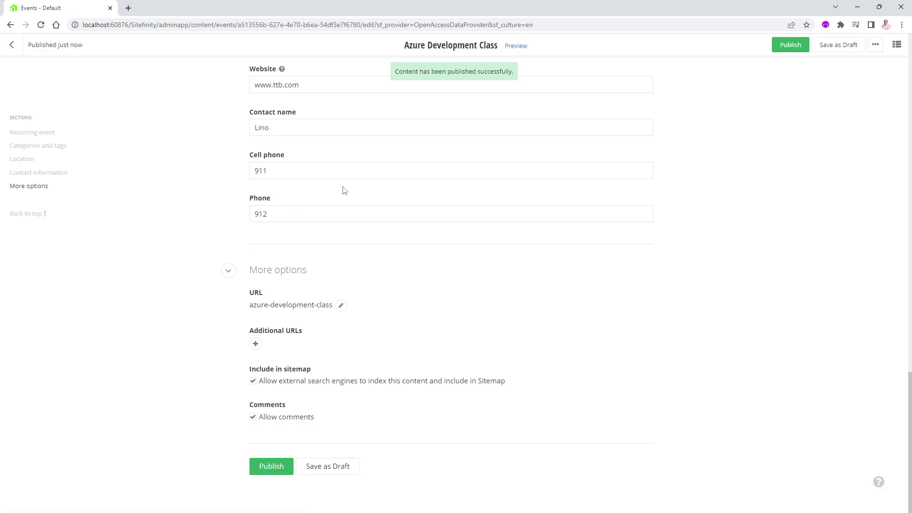
Return to the Events list, dismiss the password-manager prompt, and go to Pages.
left_click(12, 45)
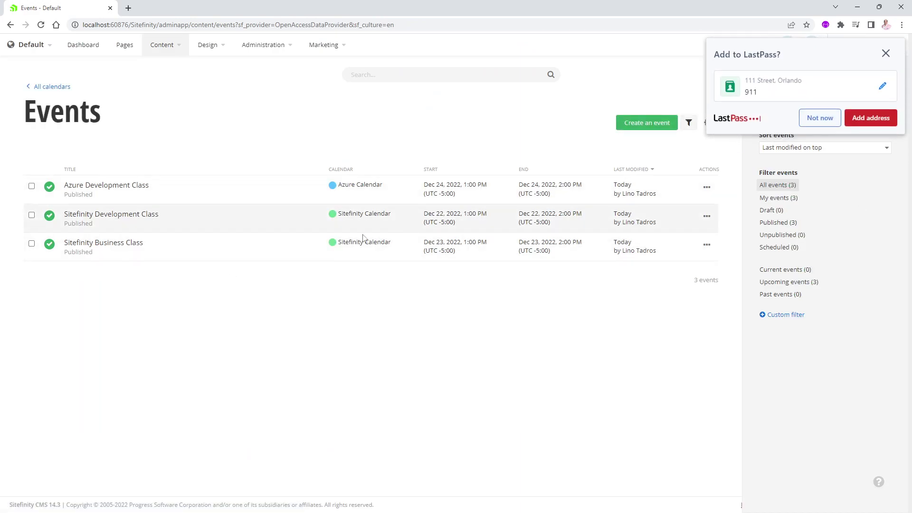
left_click(820, 118)
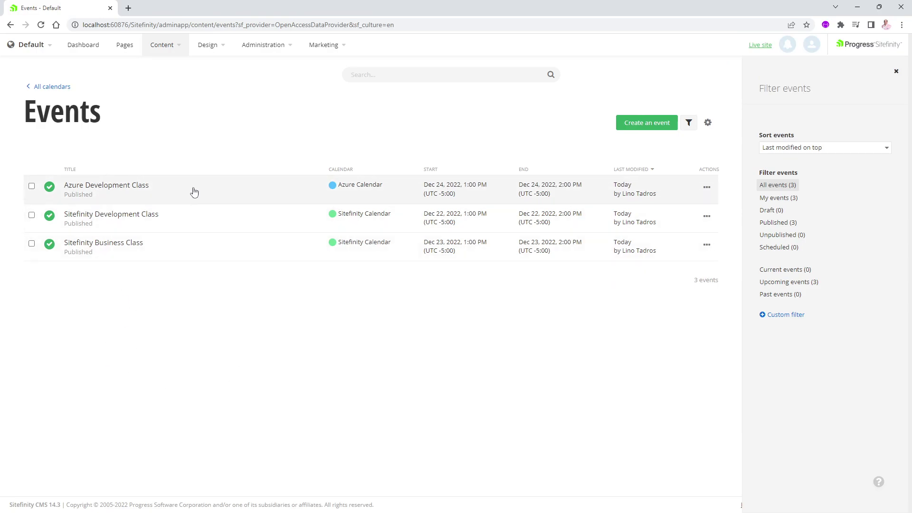
left_click(128, 46)
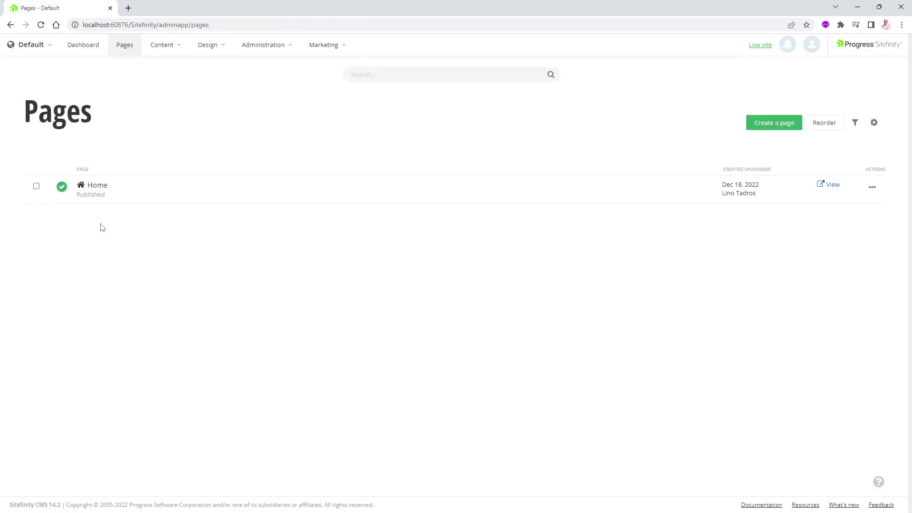
Open the Home page editor and drop an Events widget into the middle container.
left_click(98, 189)
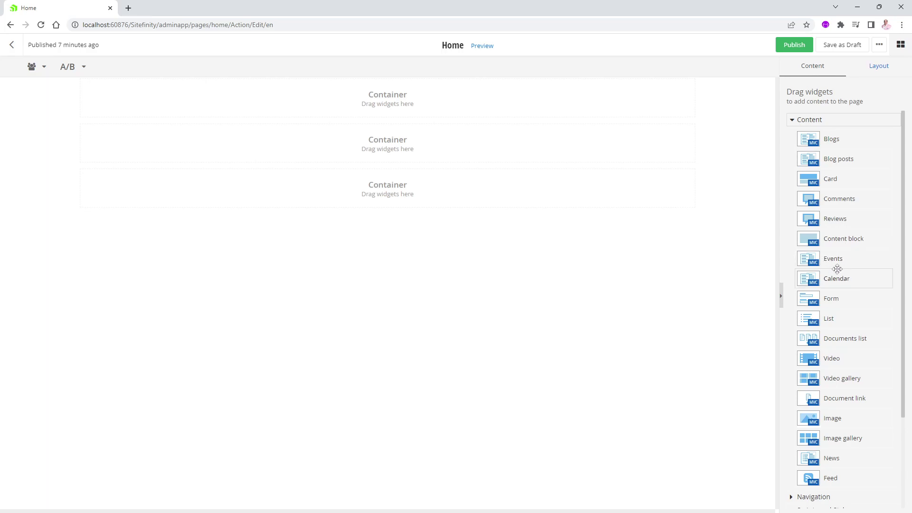
left_click_drag(834, 261, 304, 151)
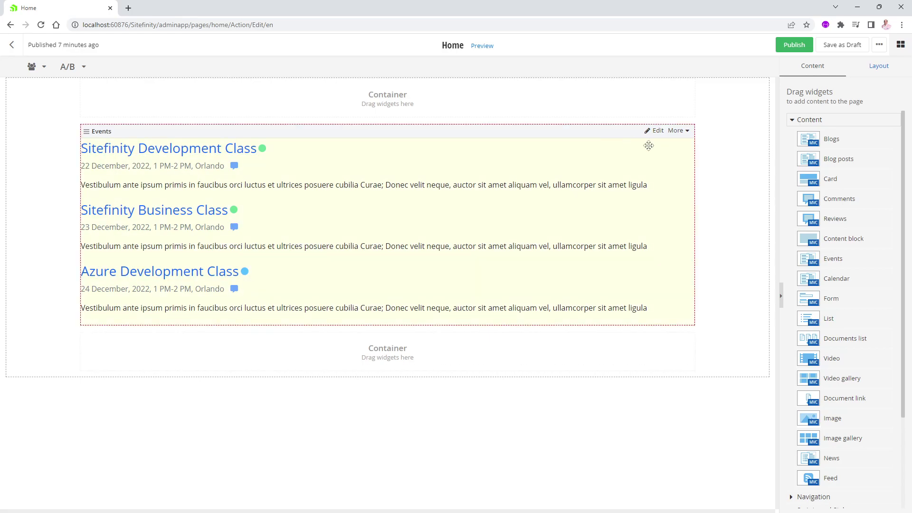
In the Events widget settings, hand-pick the Sitefinity Business and Development Classes.
left_click(657, 131)
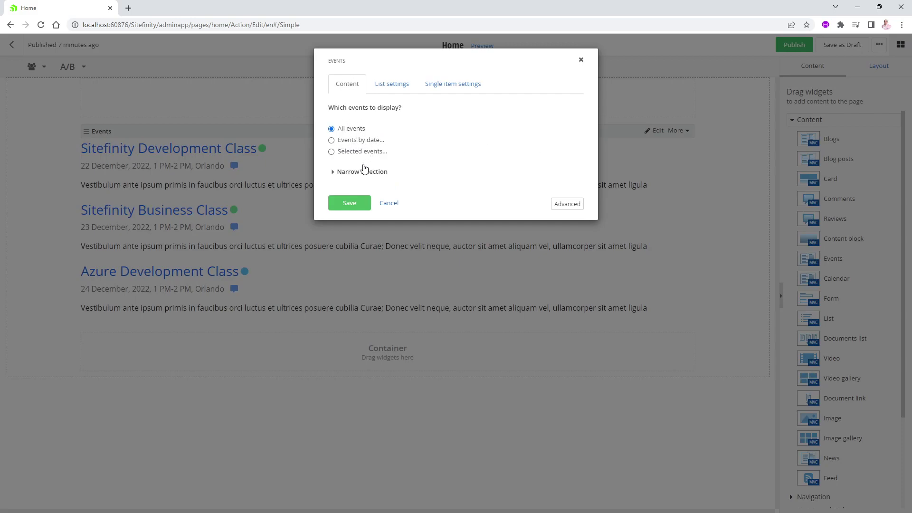
left_click(339, 174)
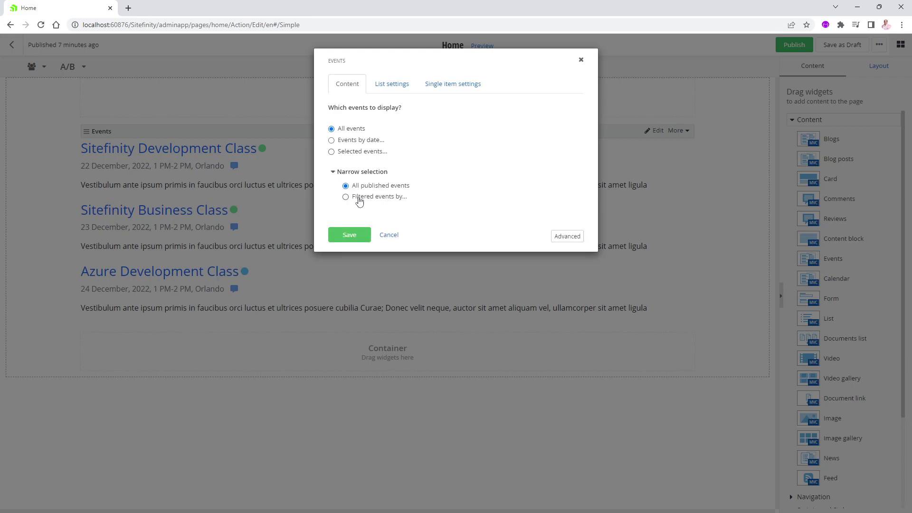
left_click(332, 152)
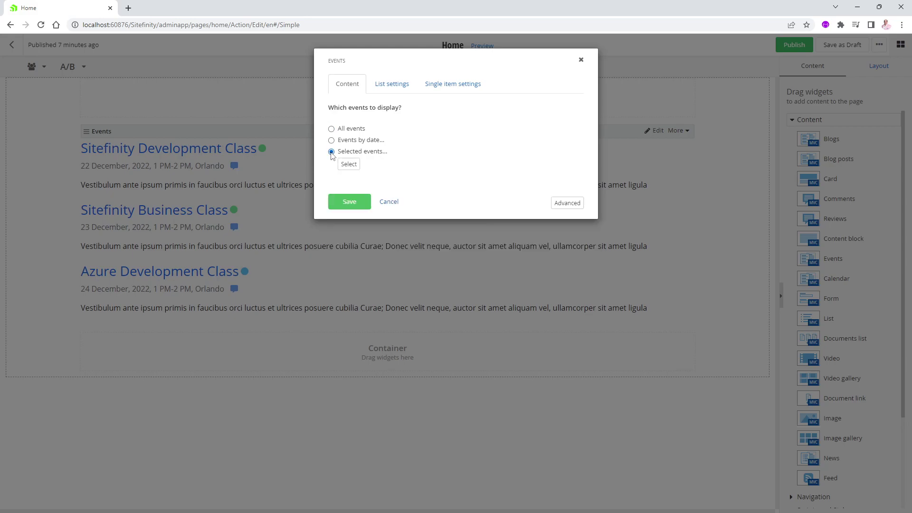
left_click(347, 168)
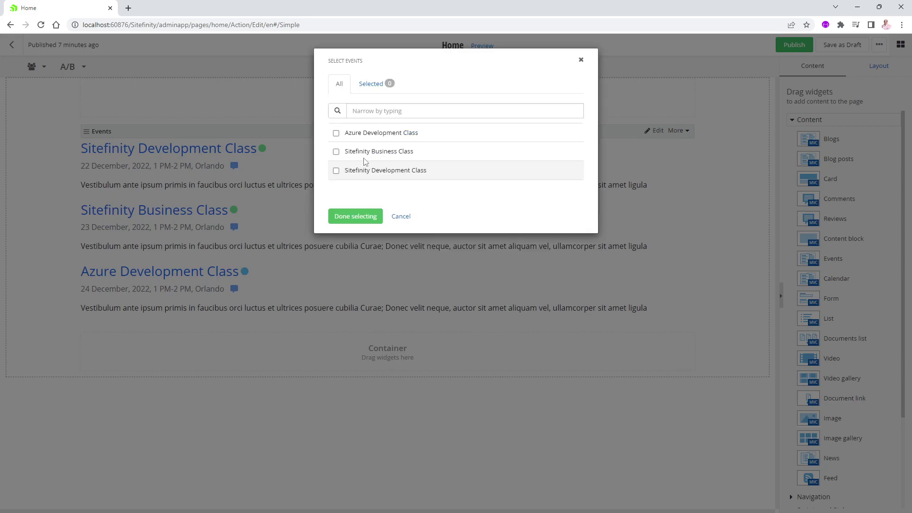
left_click(336, 152)
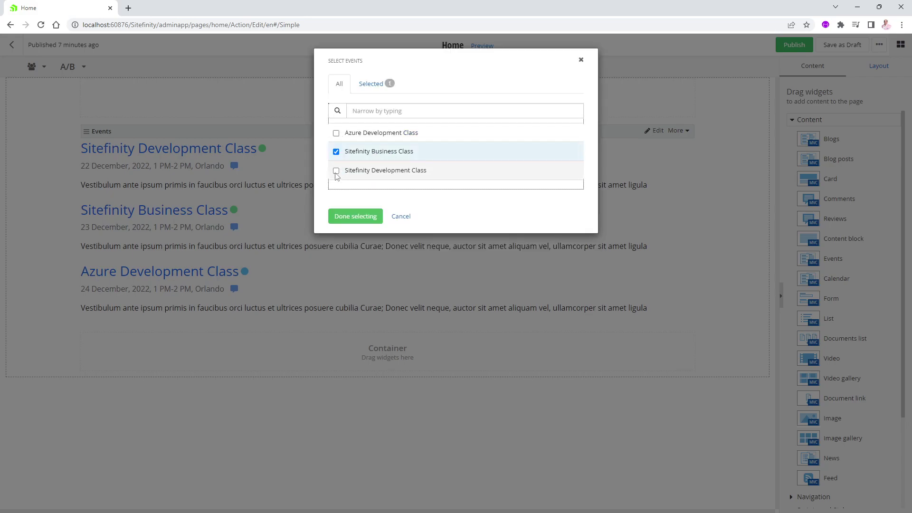
left_click(336, 172)
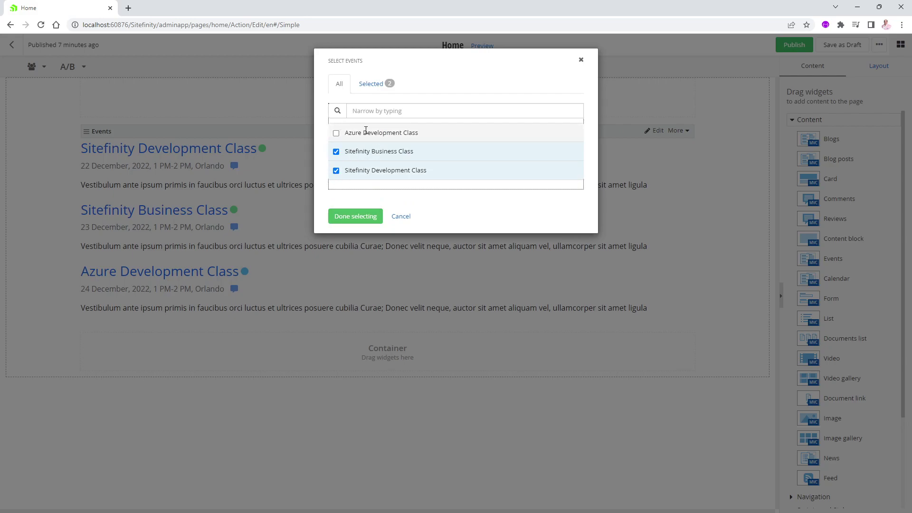
left_click(400, 217)
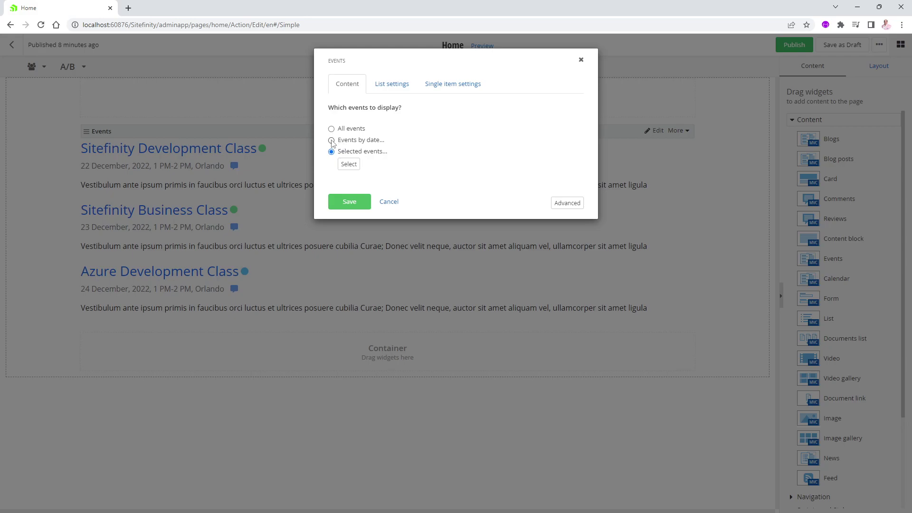
Try date and Sitefinity Calendar filters, then settle on All events from all published events.
left_click(331, 140)
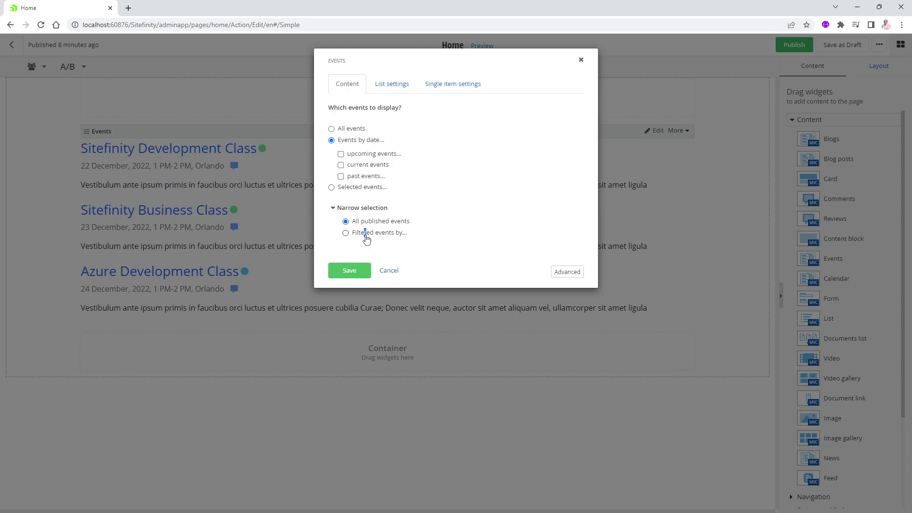
left_click(365, 235)
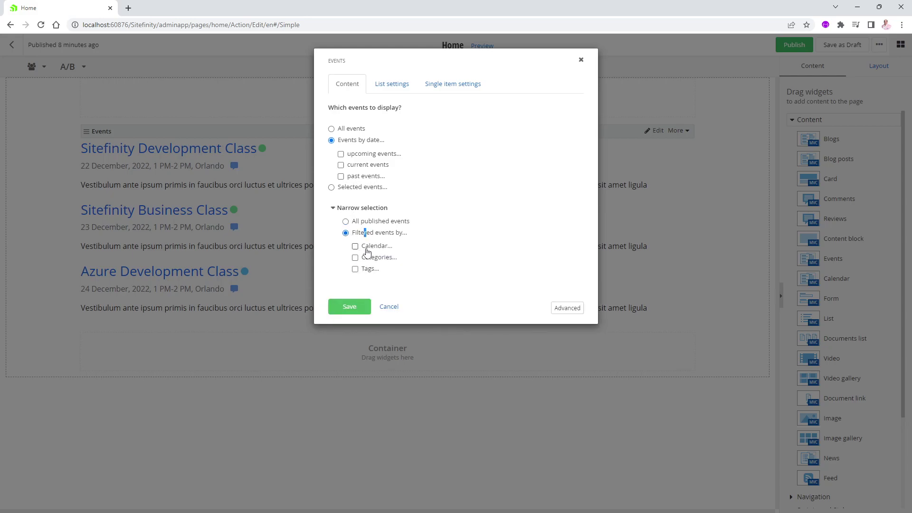
left_click(355, 247)
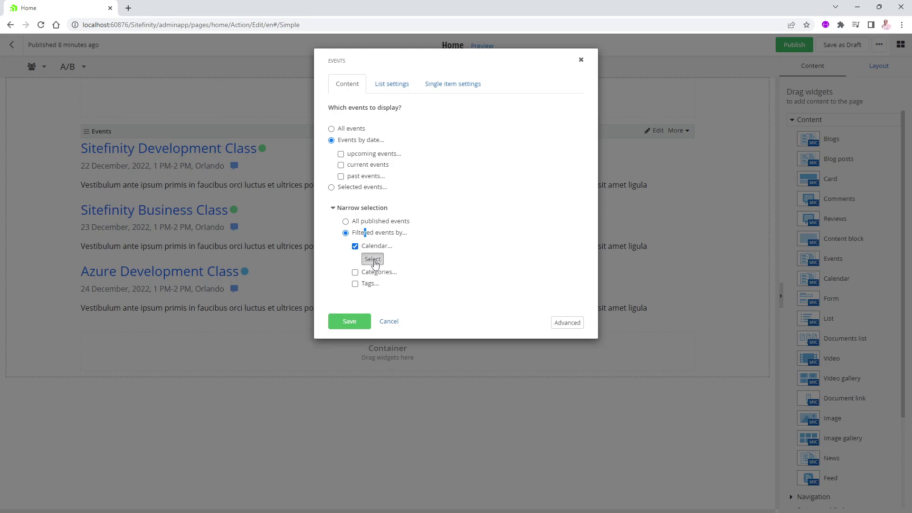
left_click(373, 259)
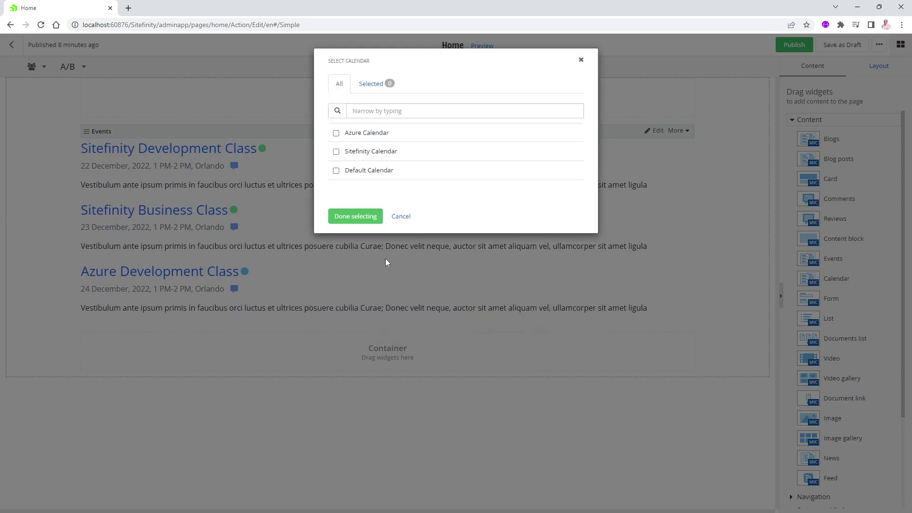
left_click(337, 152)
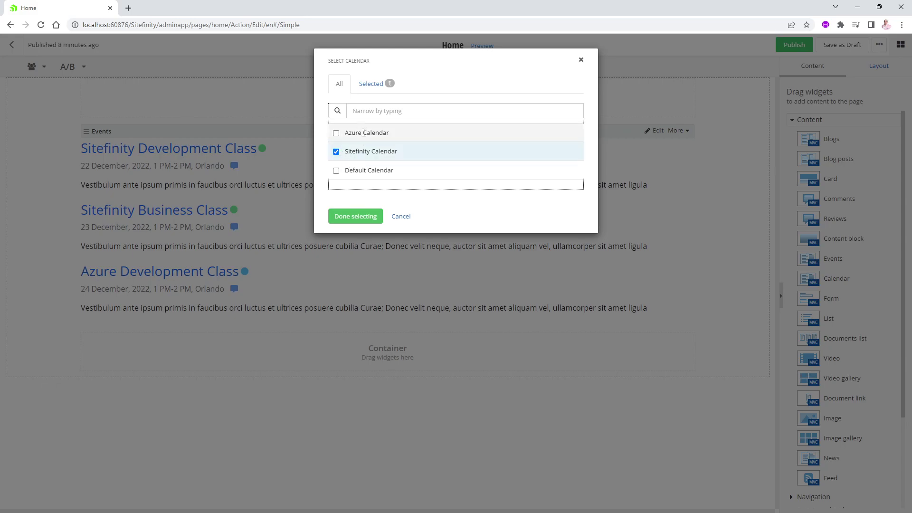
left_click(402, 217)
left_click(348, 222)
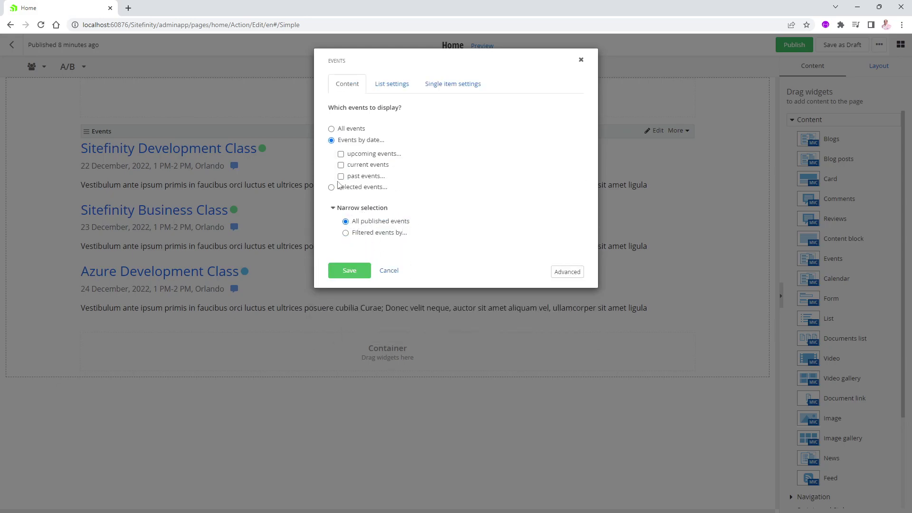
left_click(331, 129)
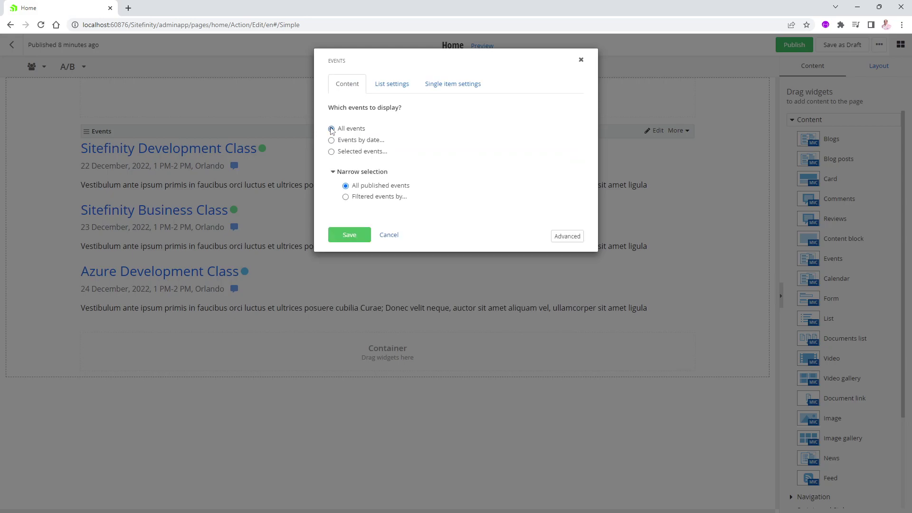
Review List settings, keeping start-date oldest-first sorting, then view Single item settings.
left_click(391, 84)
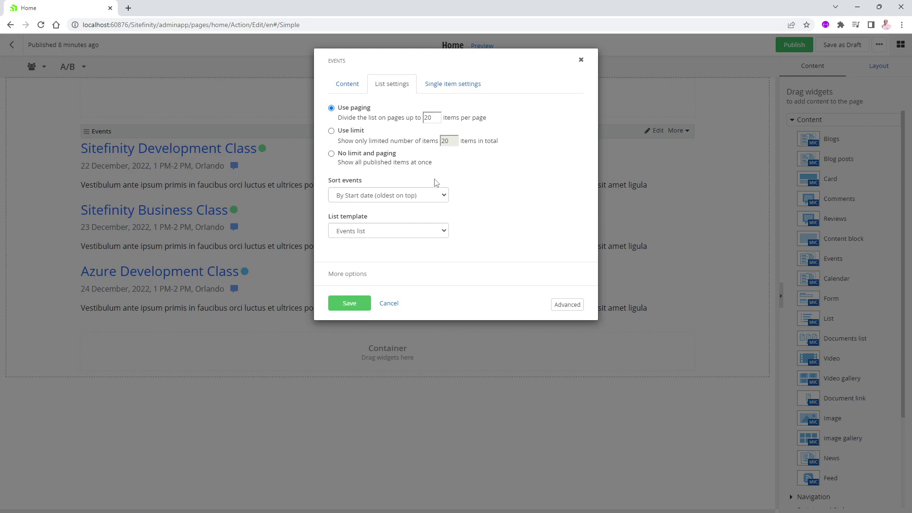
left_click(444, 196)
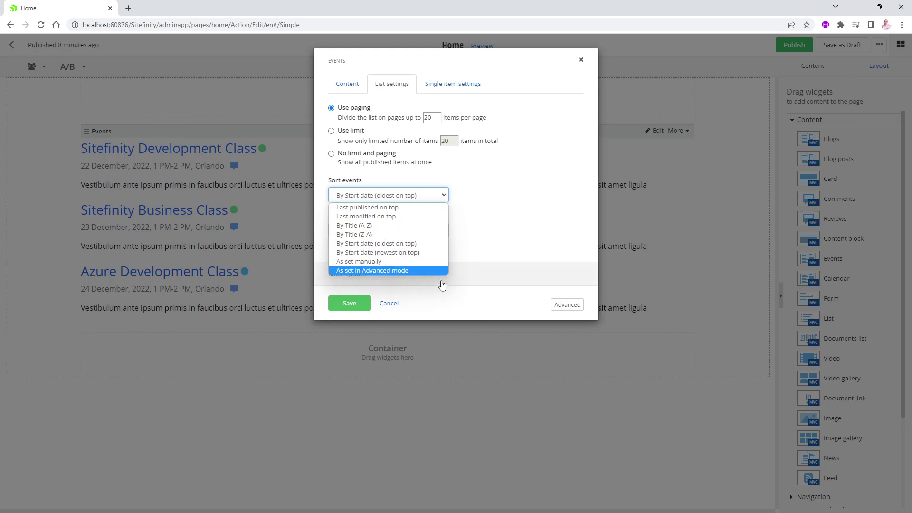
left_click(494, 203)
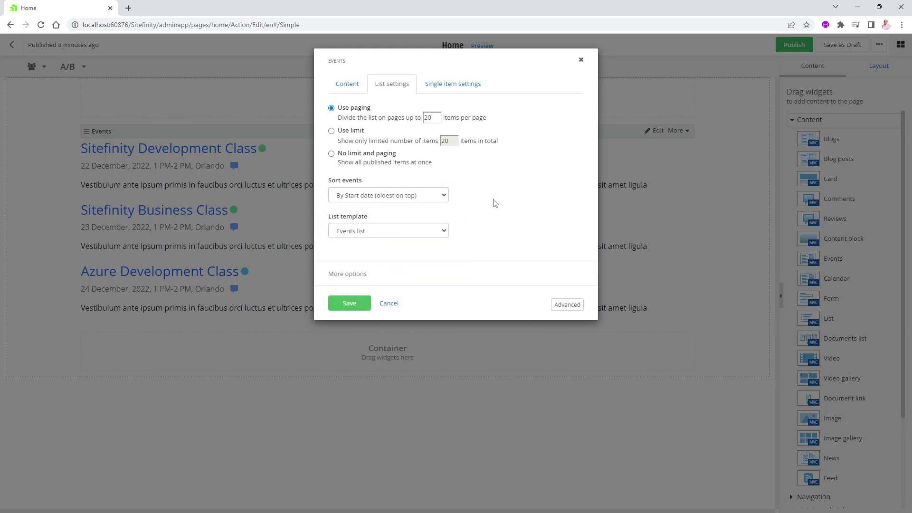
left_click(443, 232)
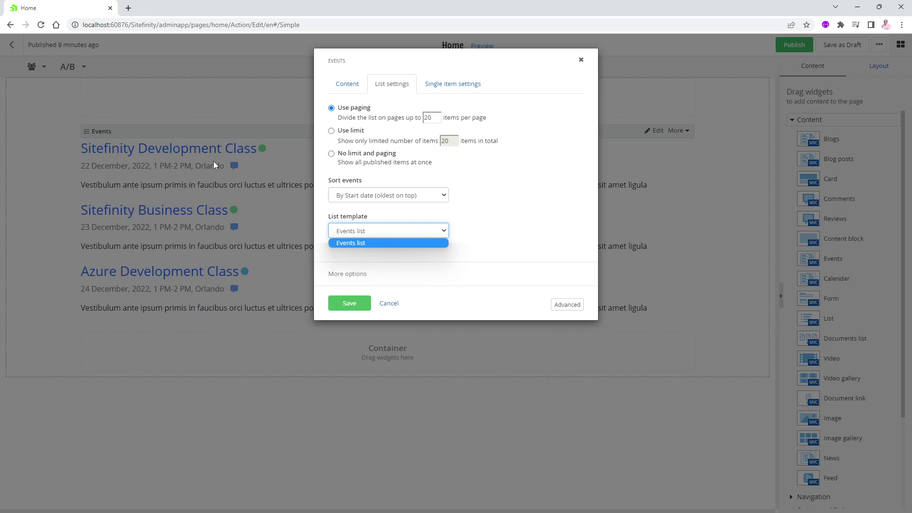
left_click(464, 86)
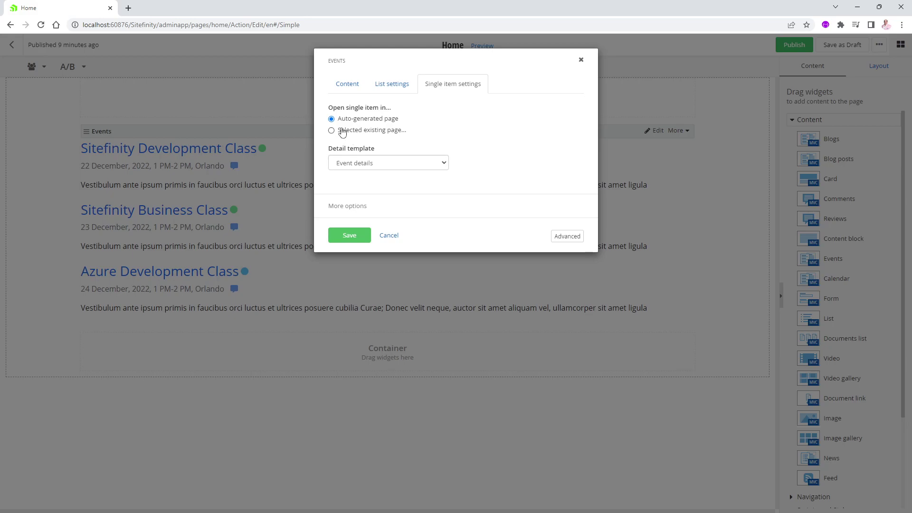
Save the Events widget, publish Home, and open Sitefinity Development Class on the live site.
left_click(359, 241)
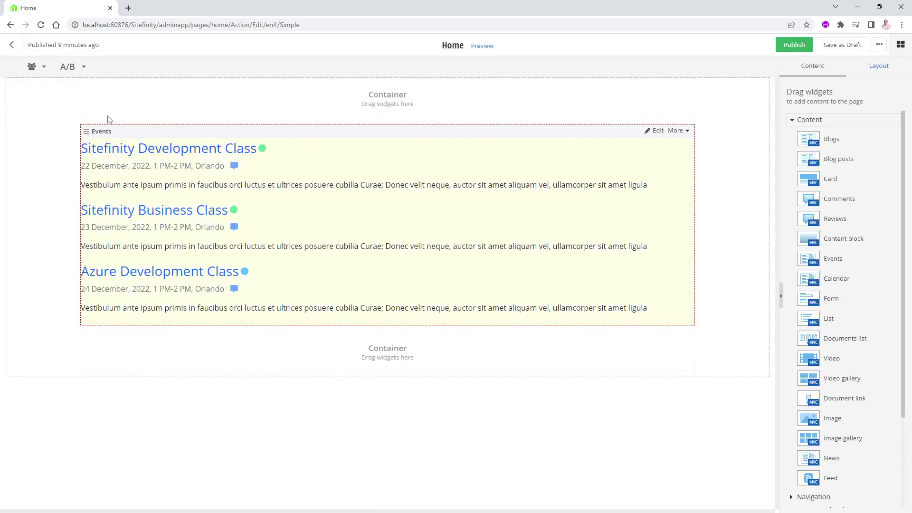
left_click(794, 45)
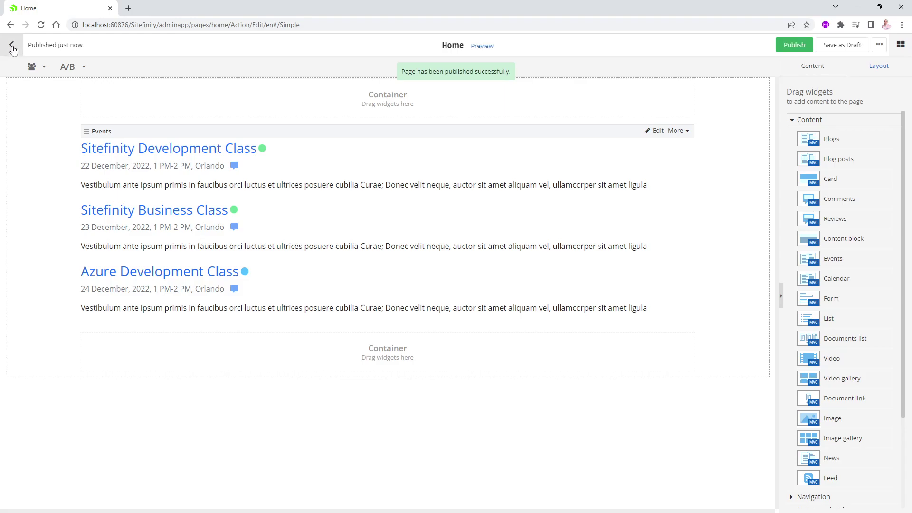
left_click(12, 49)
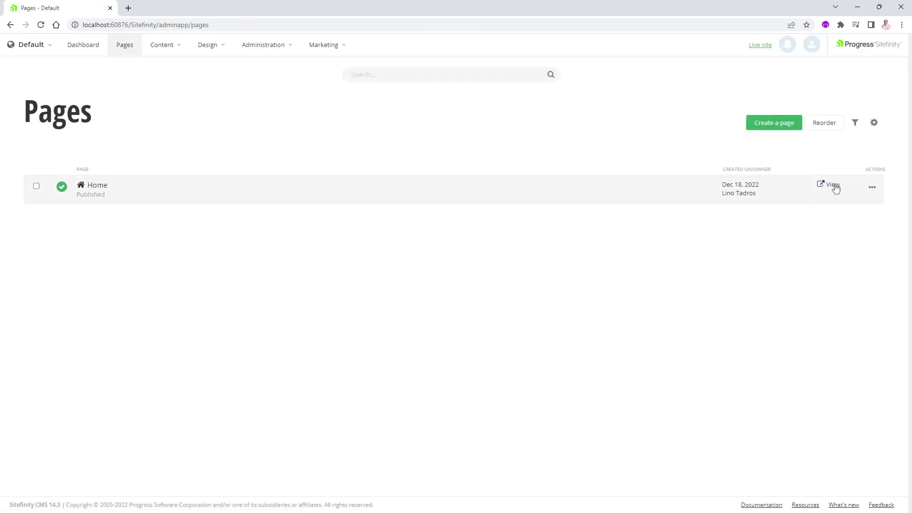
left_click(833, 185)
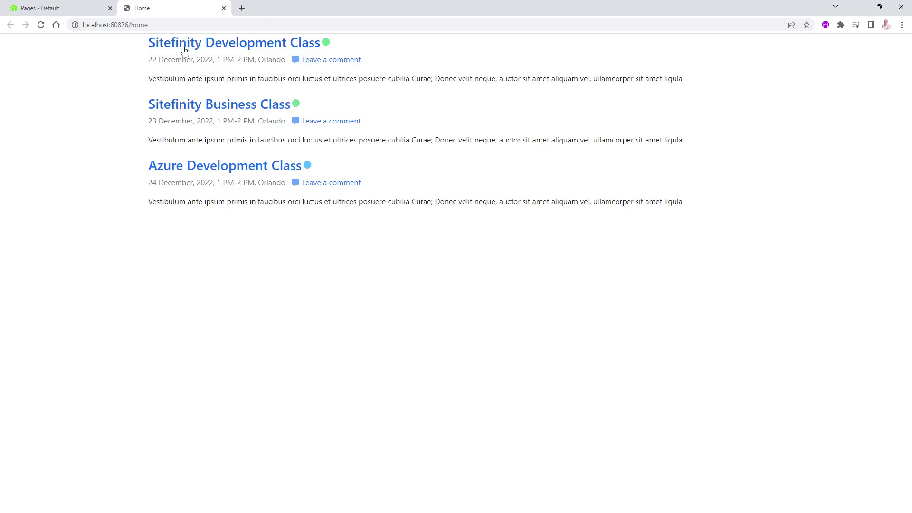
left_click(195, 47)
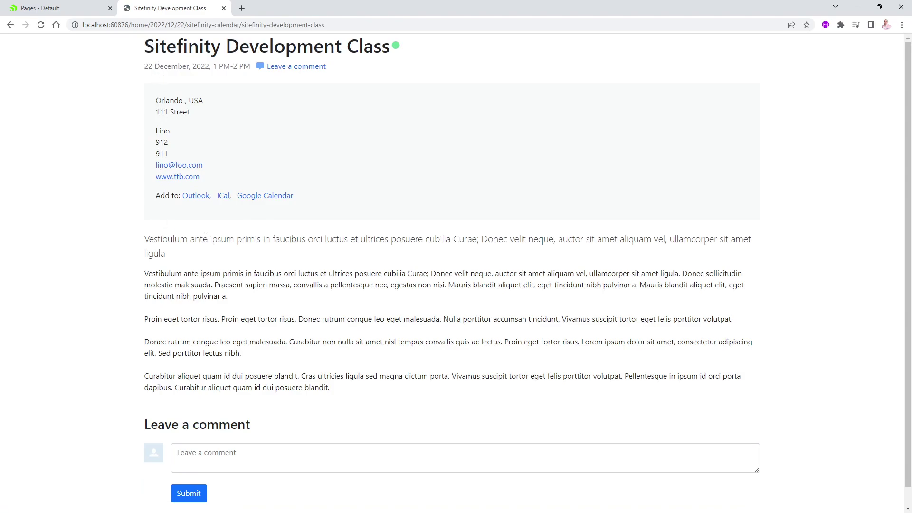
Inspect the Sitefinity Development Class details, then view the Azure Development Class page and return.
scroll(206, 237, "down", 1)
scroll(204, 249, "up", 1)
left_click(10, 26)
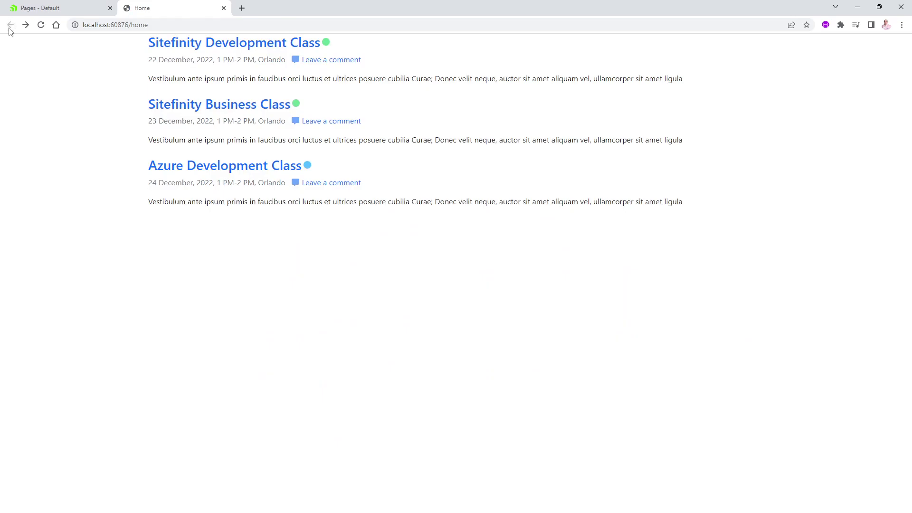
left_click(197, 167)
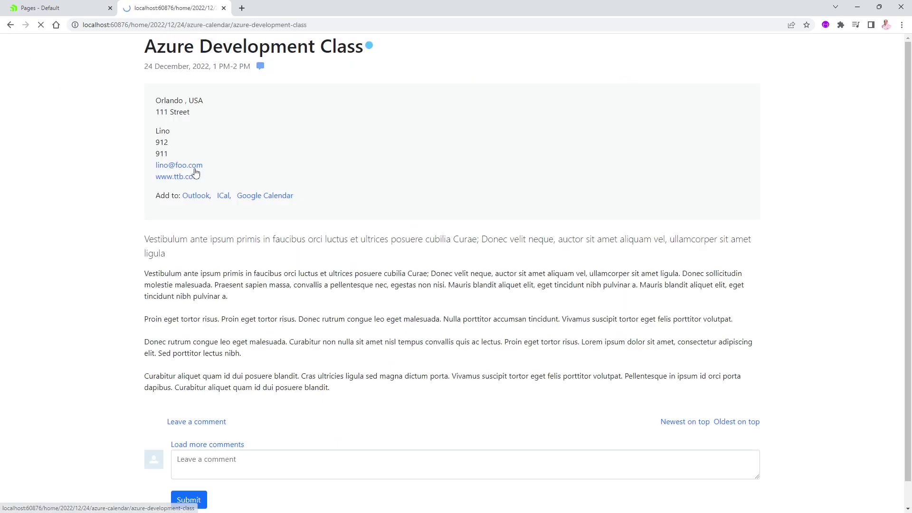
left_click(10, 25)
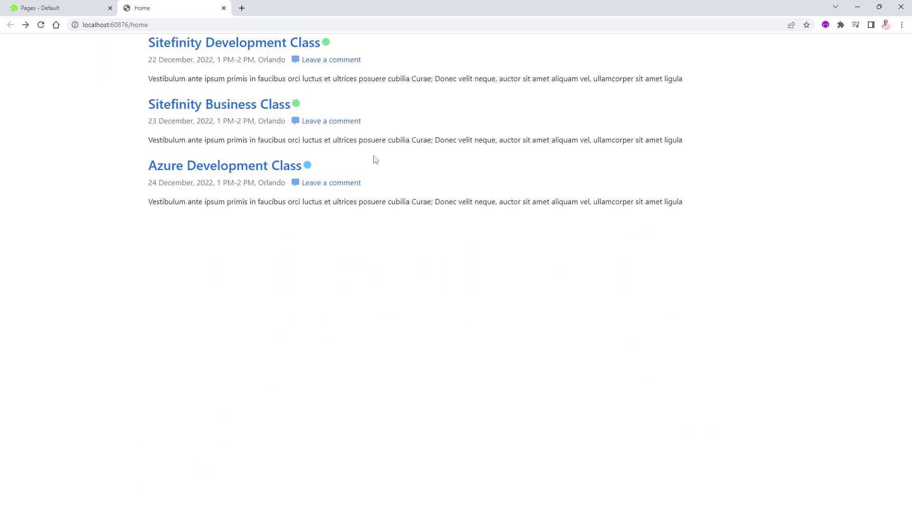
Delete the Events widget from the Home page and drop in a Calendar widget.
left_click(95, 9)
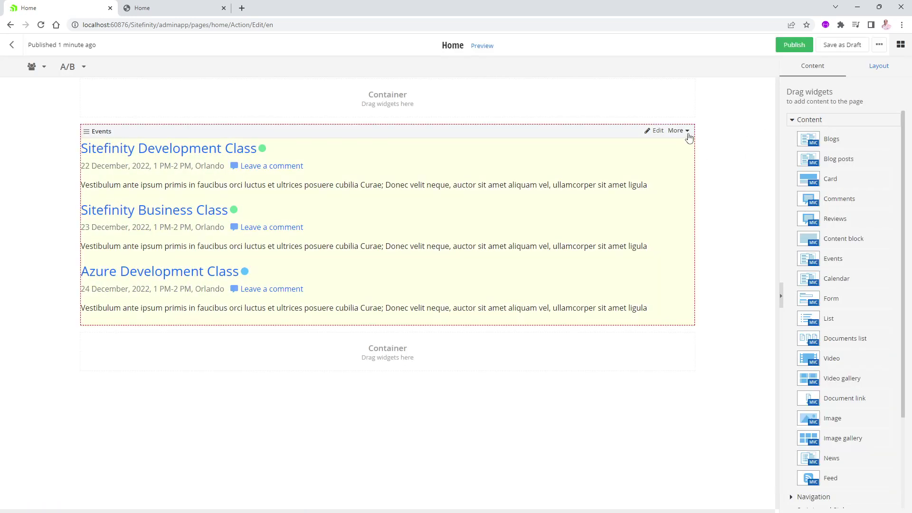
left_click(686, 135)
left_click(644, 165)
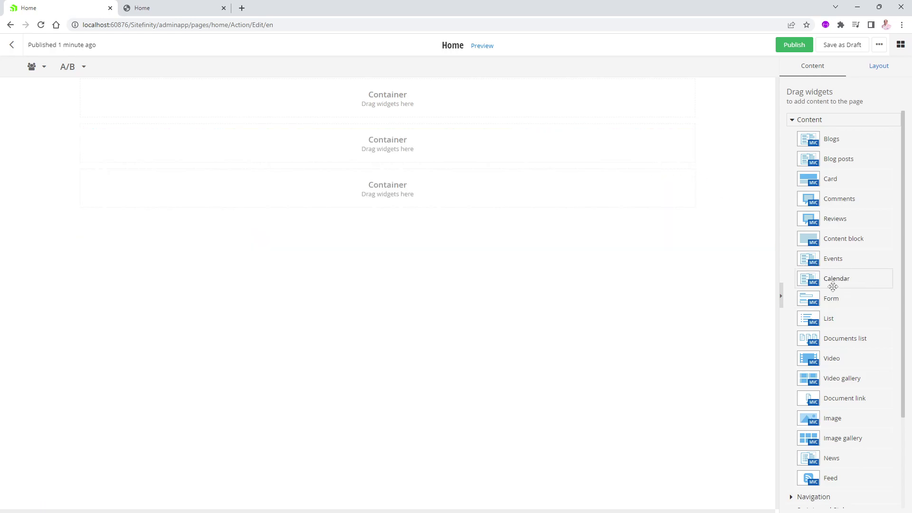
left_click_drag(842, 280, 338, 164)
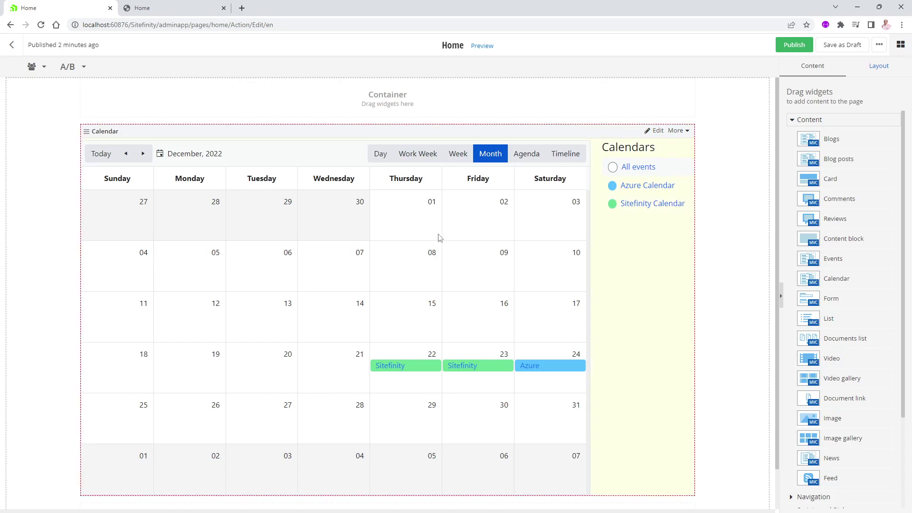
scroll(542, 265, "down", 1)
scroll(535, 273, "up", 1)
Make the Calendar widget's week start on Monday, keep Month as default view, and save.
left_click(654, 130)
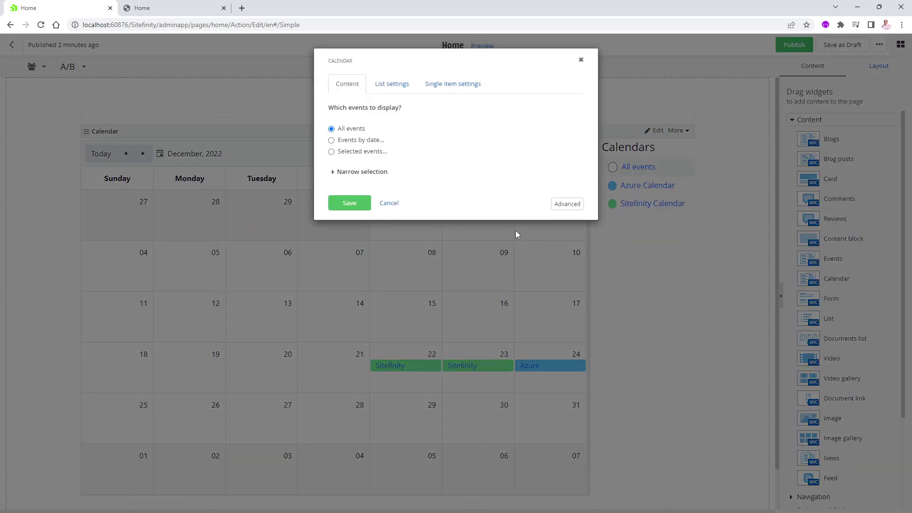
left_click(393, 87)
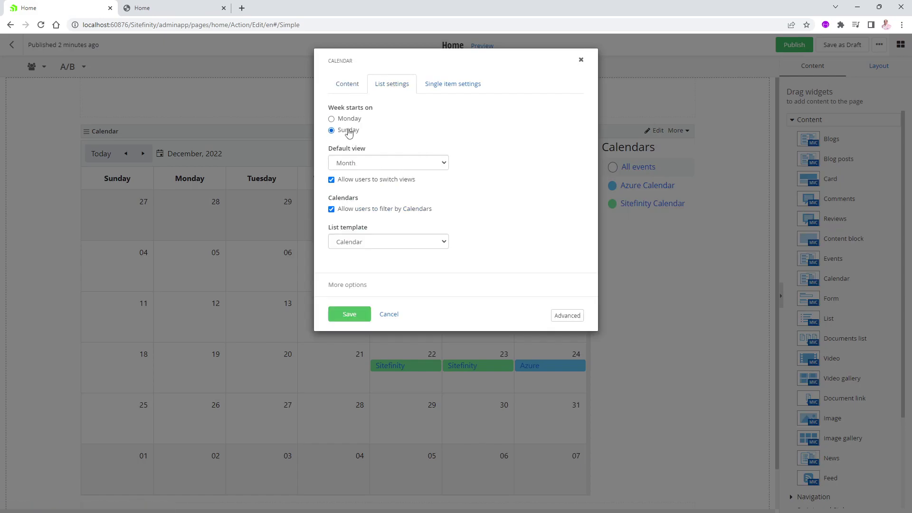
left_click(331, 119)
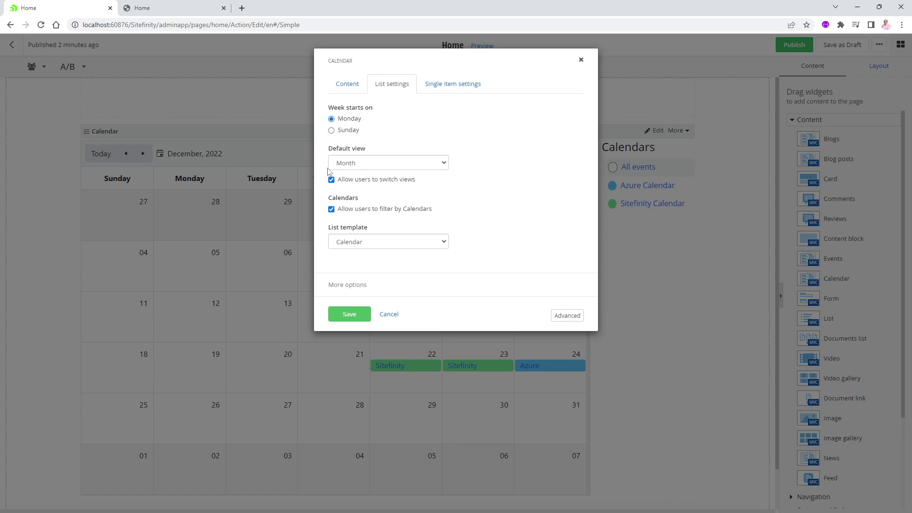
left_click(393, 165)
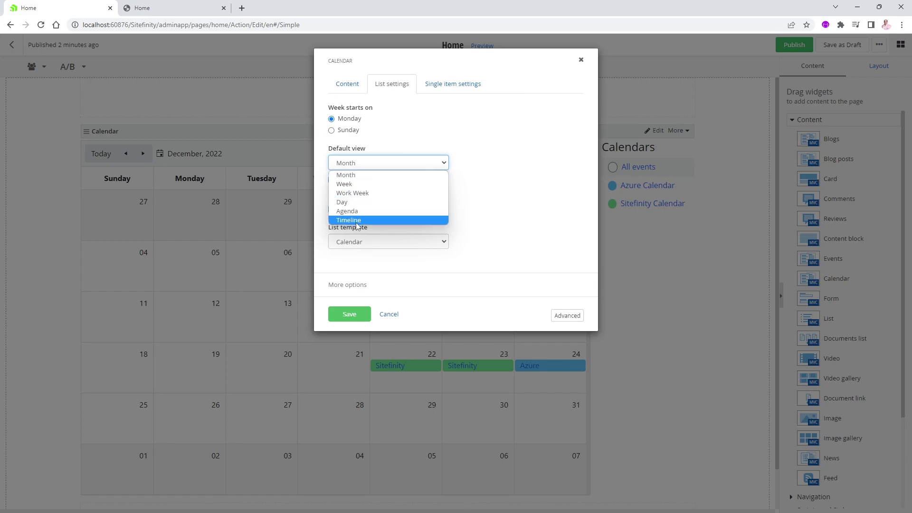
left_click(364, 176)
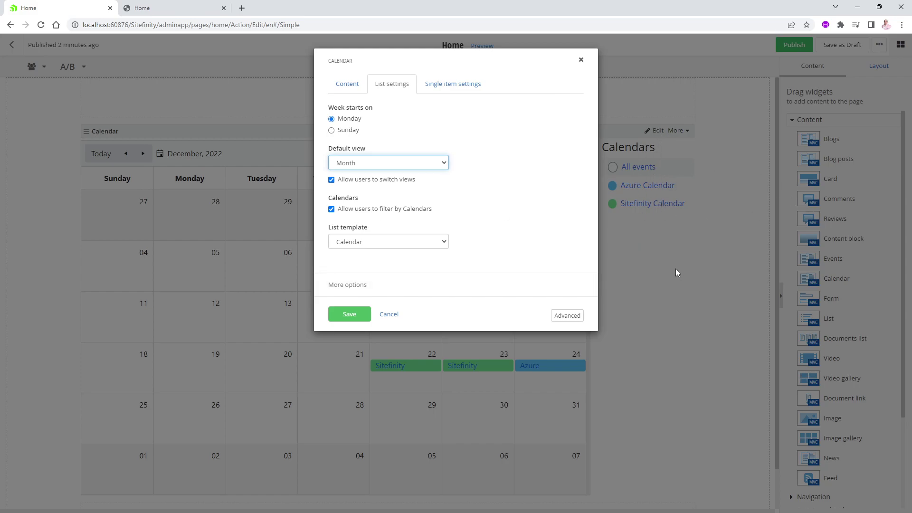
left_click(429, 243)
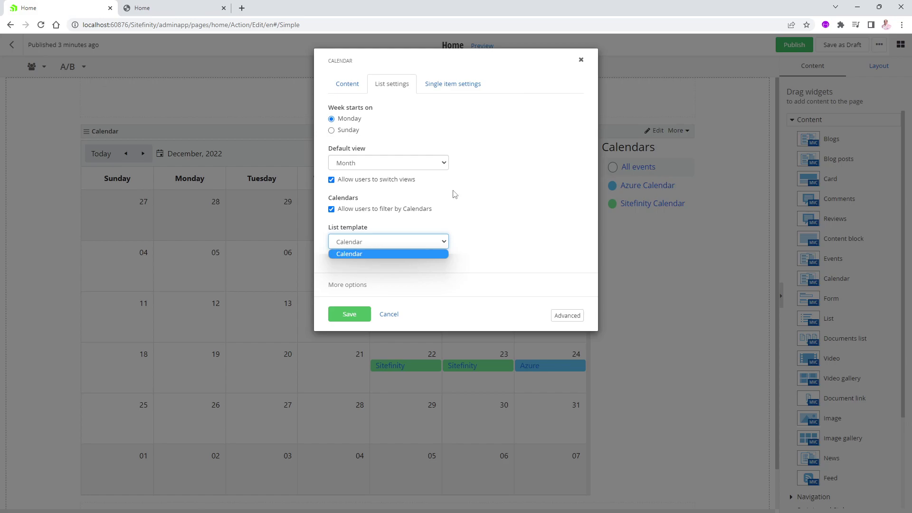
left_click(453, 85)
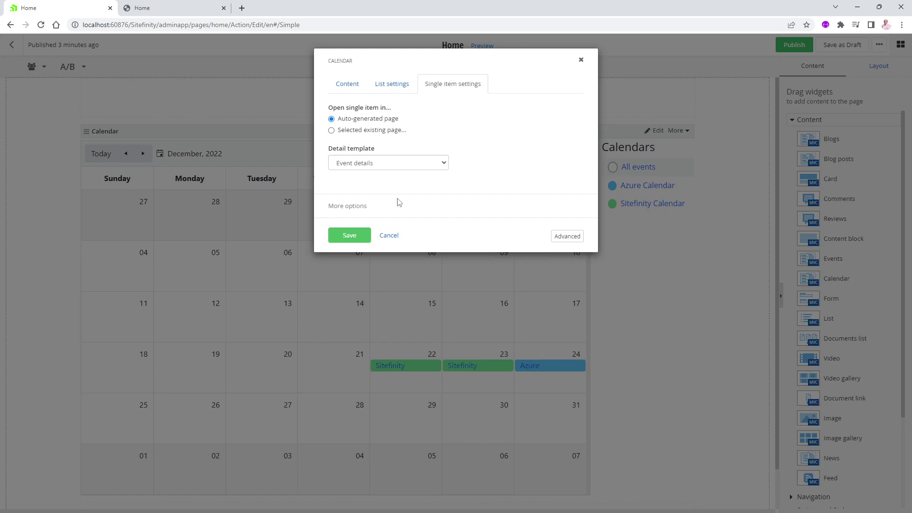
left_click(354, 235)
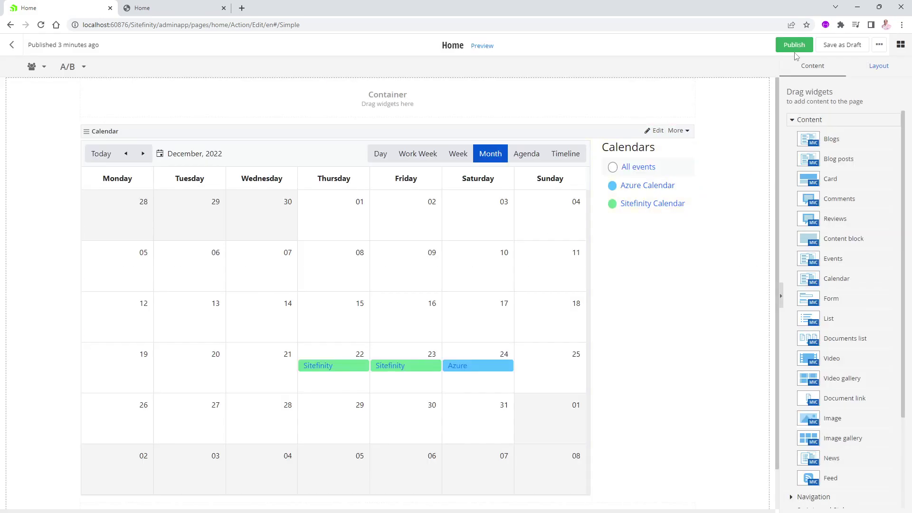
Publish the Home page and step the live calendar's Day view through December 22–24.
left_click(794, 46)
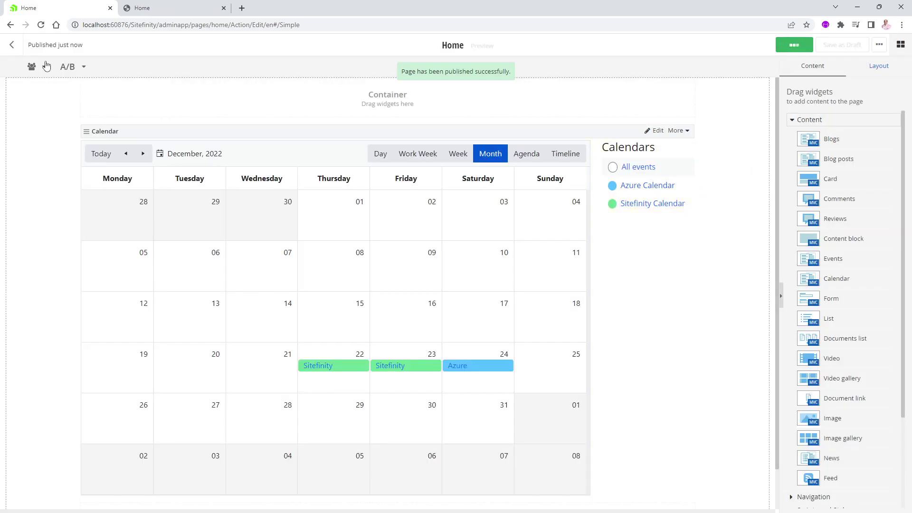
left_click(12, 46)
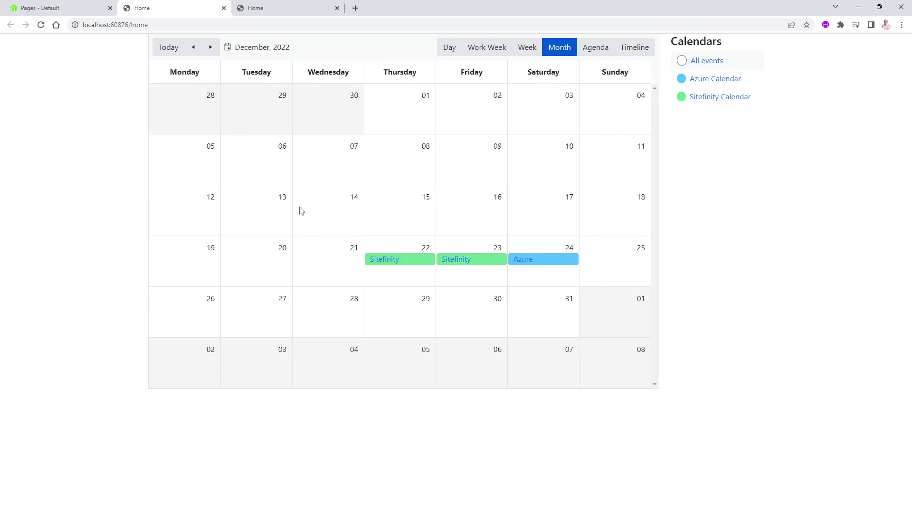
left_click(450, 50)
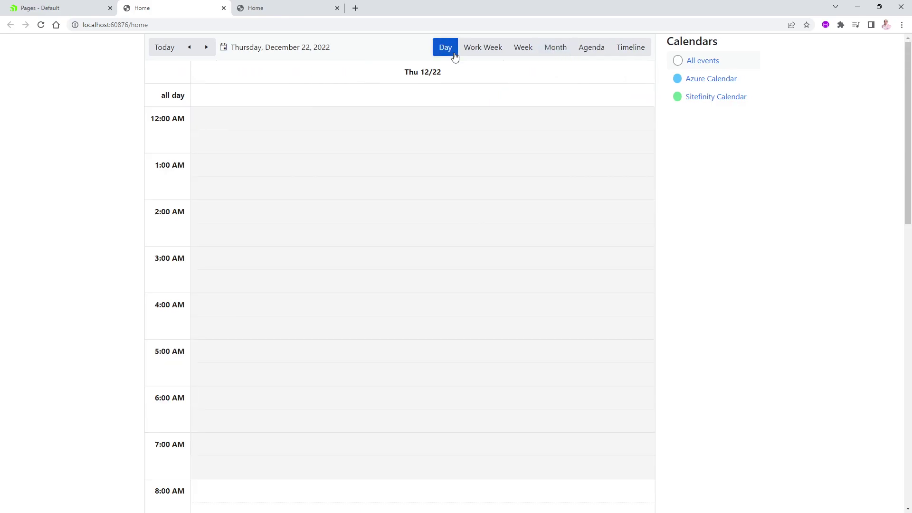
scroll(327, 269, "down", 2)
scroll(327, 269, "down", 8)
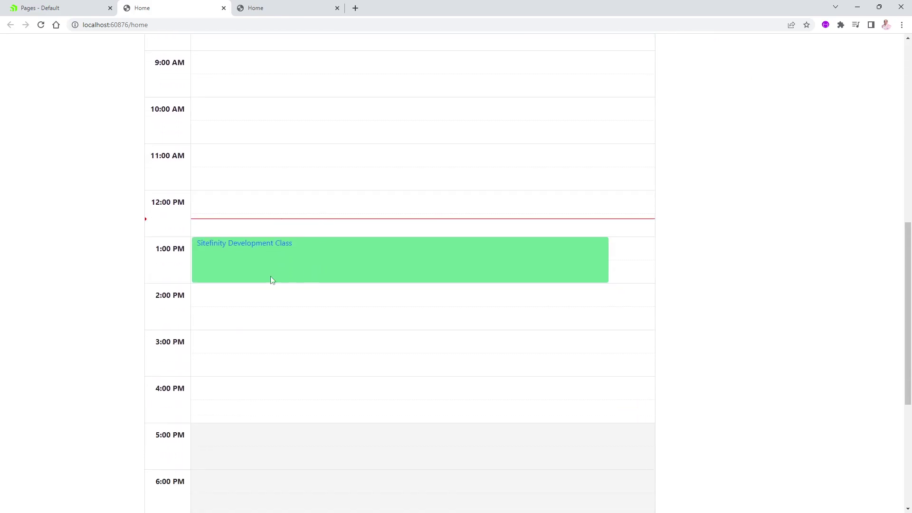
scroll(303, 250, "up", 10)
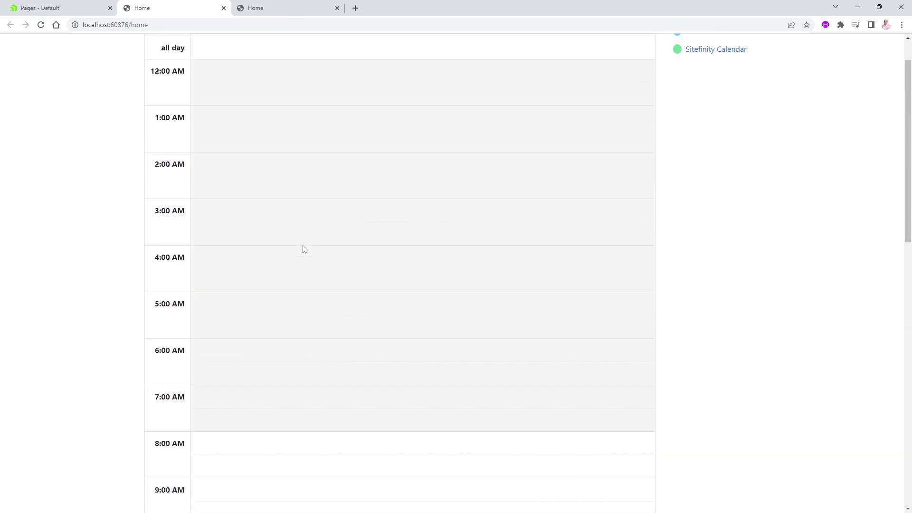
left_click(206, 47)
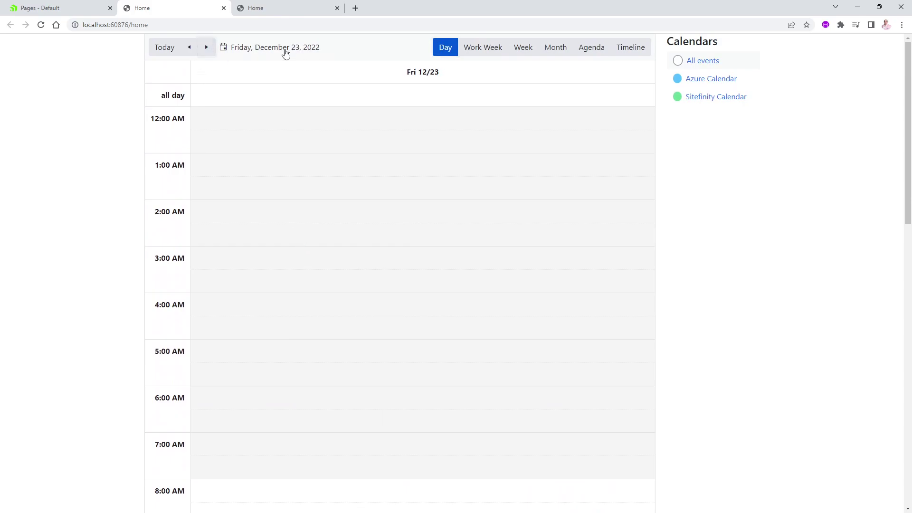
scroll(374, 284, "down", 1)
scroll(373, 285, "down", 10)
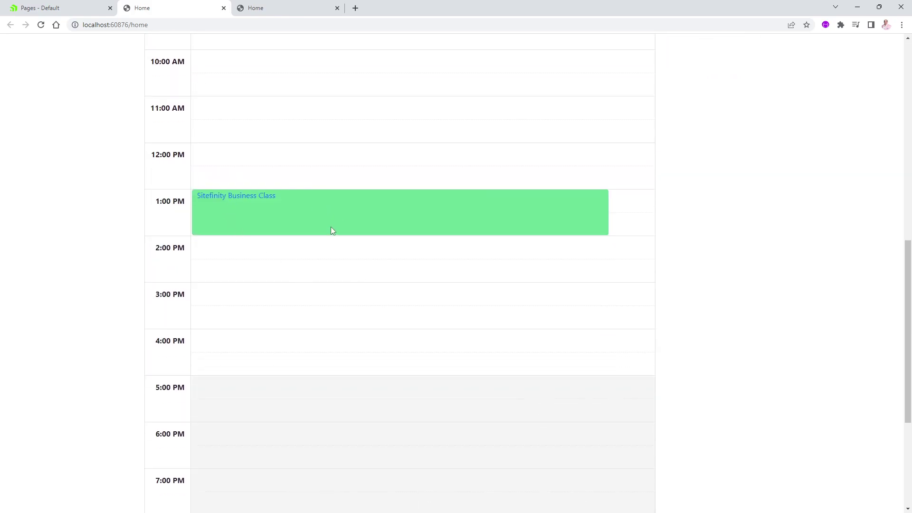
scroll(332, 230, "up", 10)
left_click(207, 47)
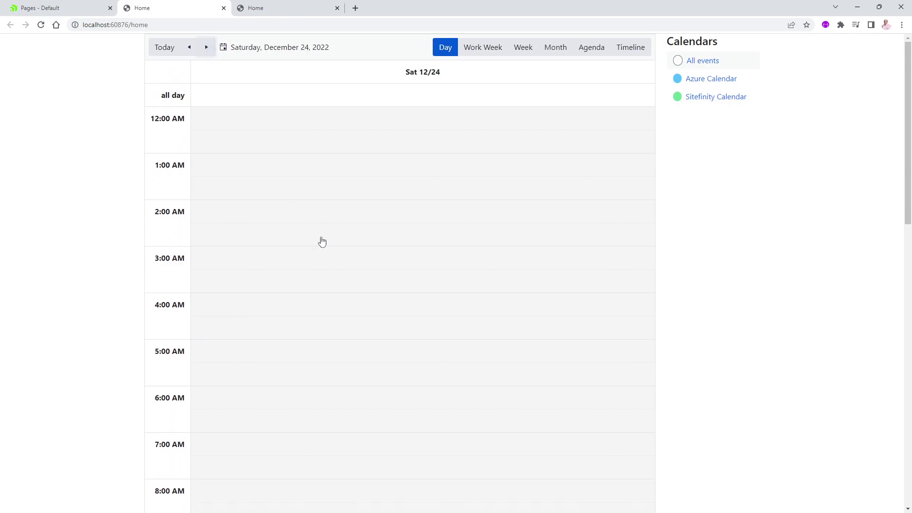
scroll(322, 242, "down", 9)
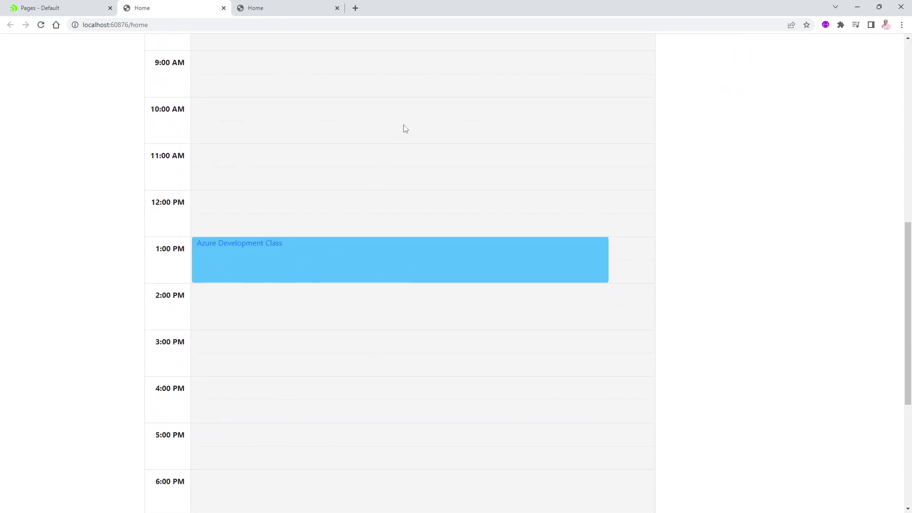
scroll(405, 128, "up", 10)
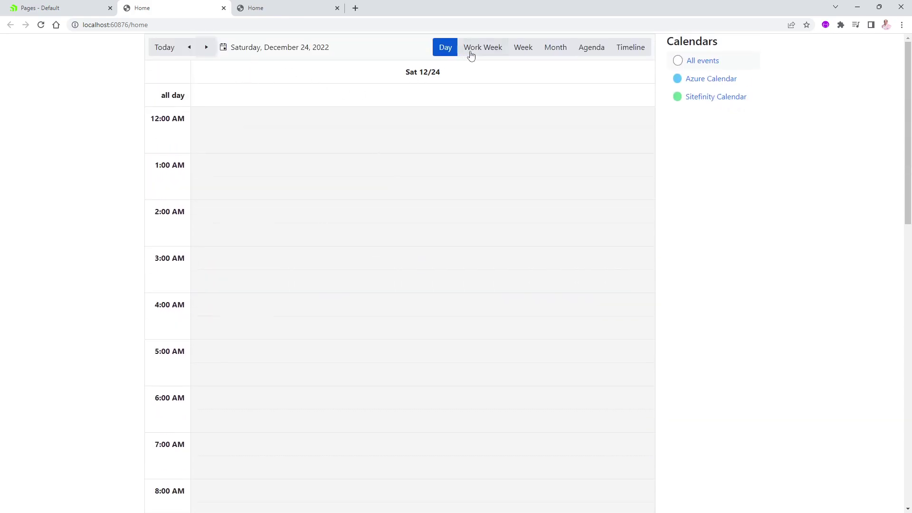
Try Work Week, Week and Month views, then show Agenda starting December 22.
left_click(477, 49)
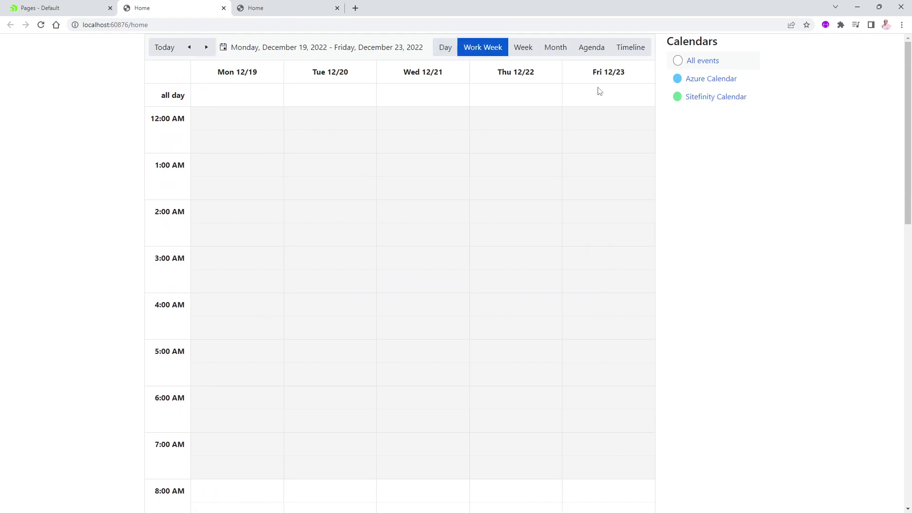
left_click(523, 47)
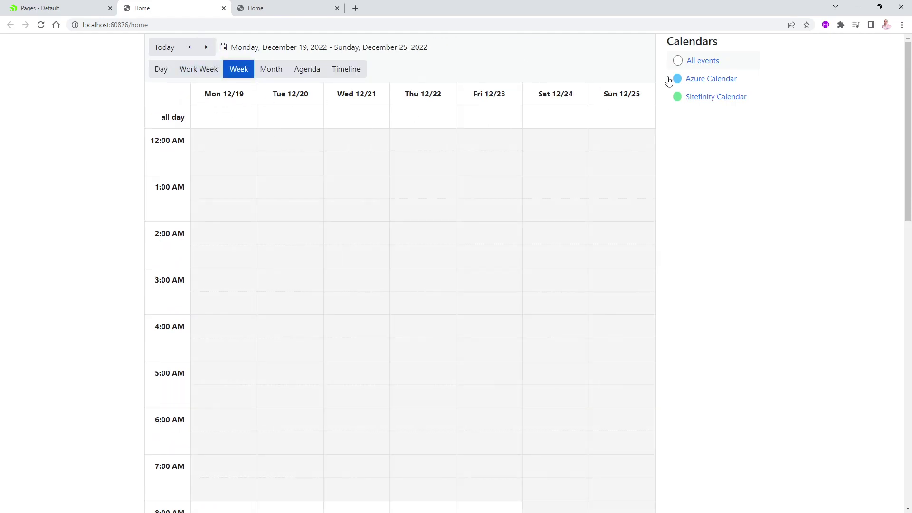
left_click(270, 70)
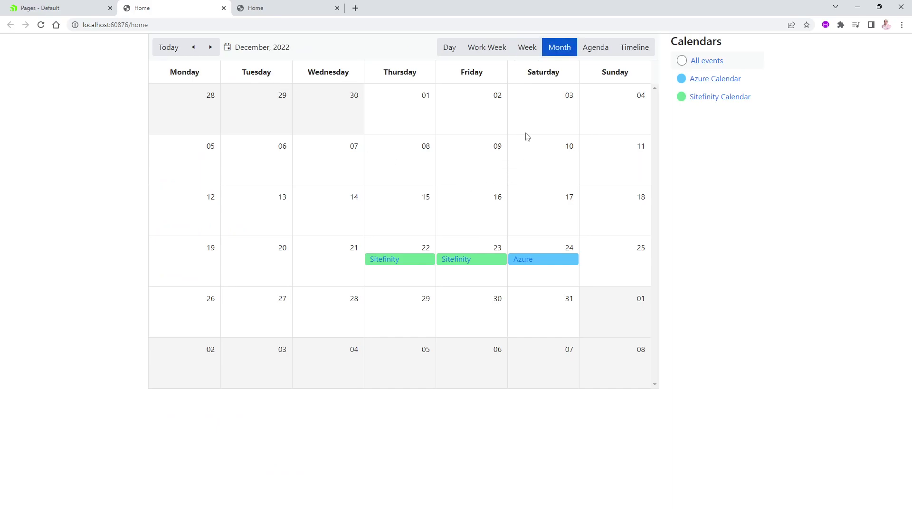
left_click(592, 49)
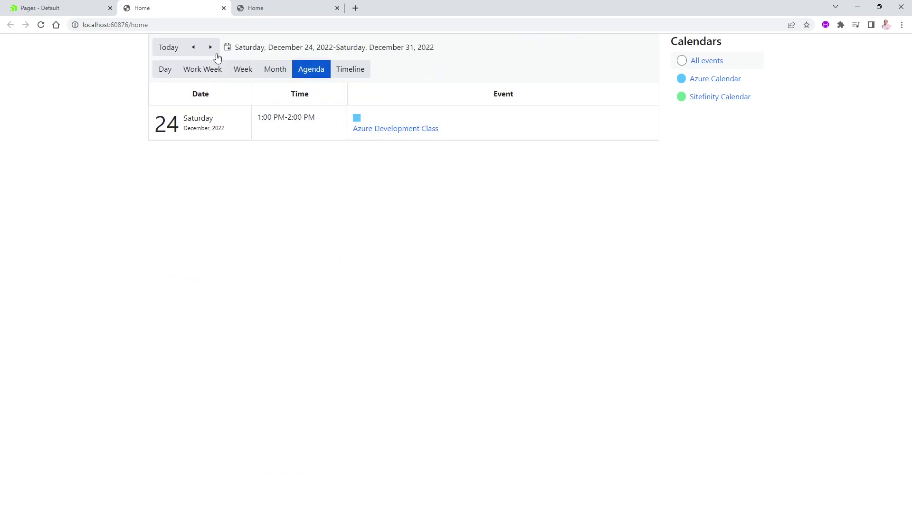
left_click(193, 49)
left_click(193, 51)
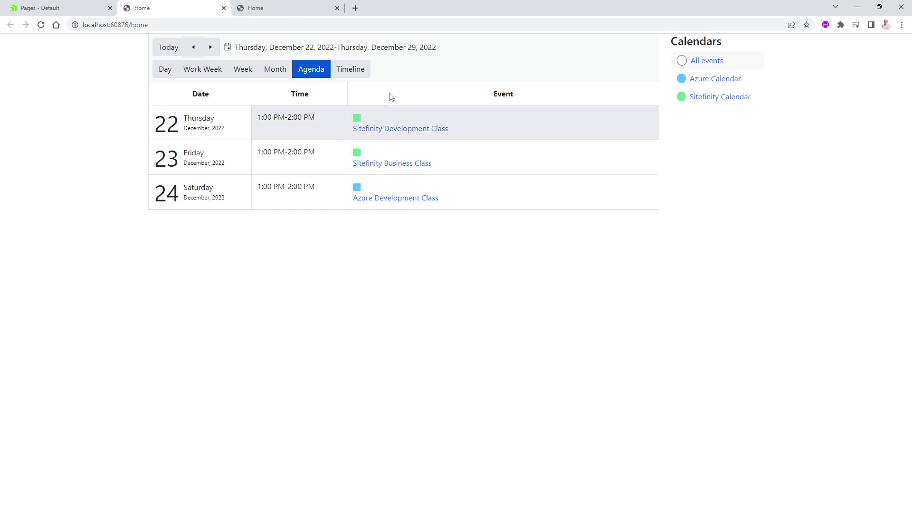
Preview the events in Timeline view with business hours only, then return to the December 2022 Month view.
left_click(350, 69)
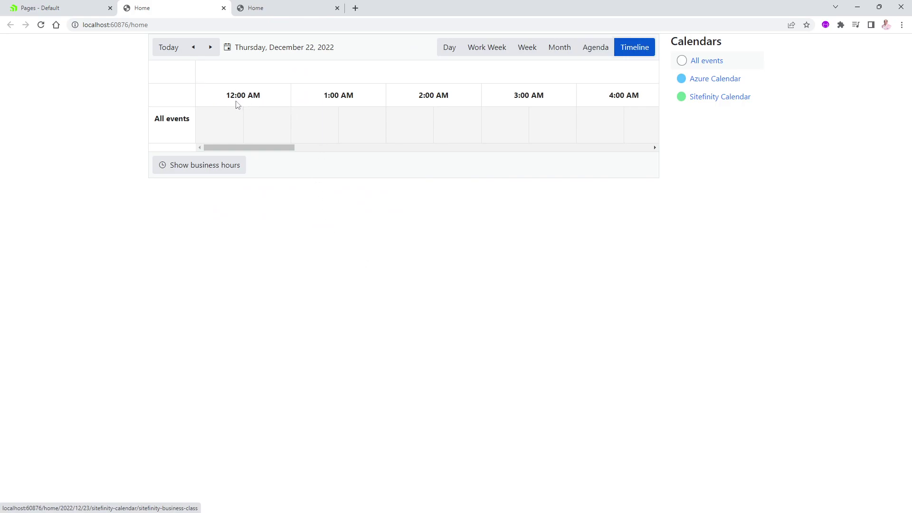
left_click(204, 166)
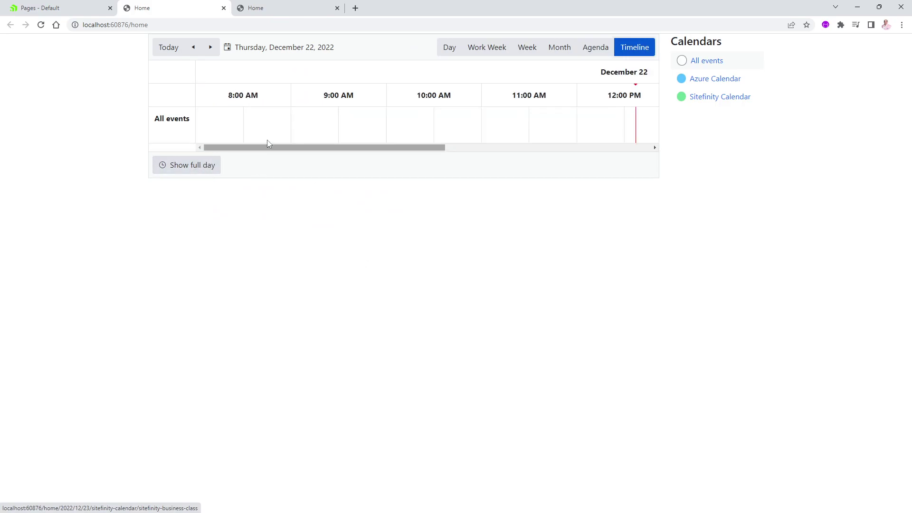
left_click_drag(284, 147, 223, 157)
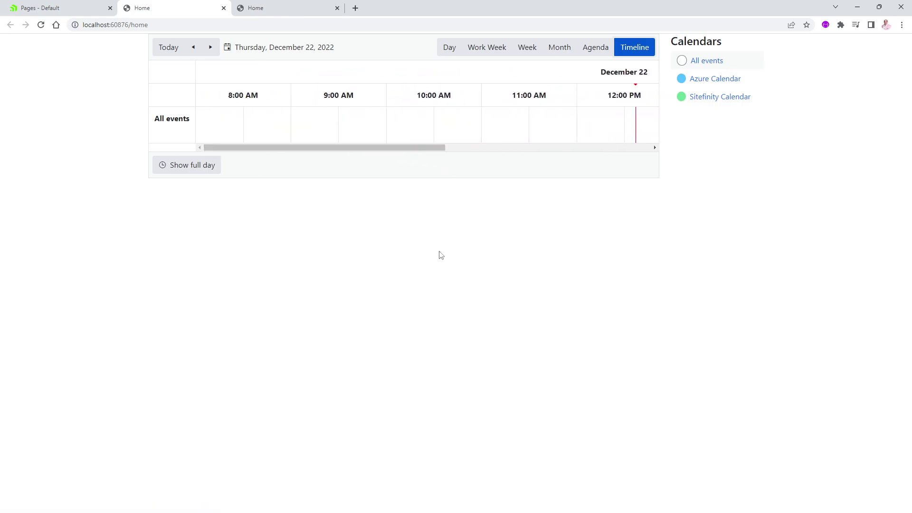
left_click(558, 49)
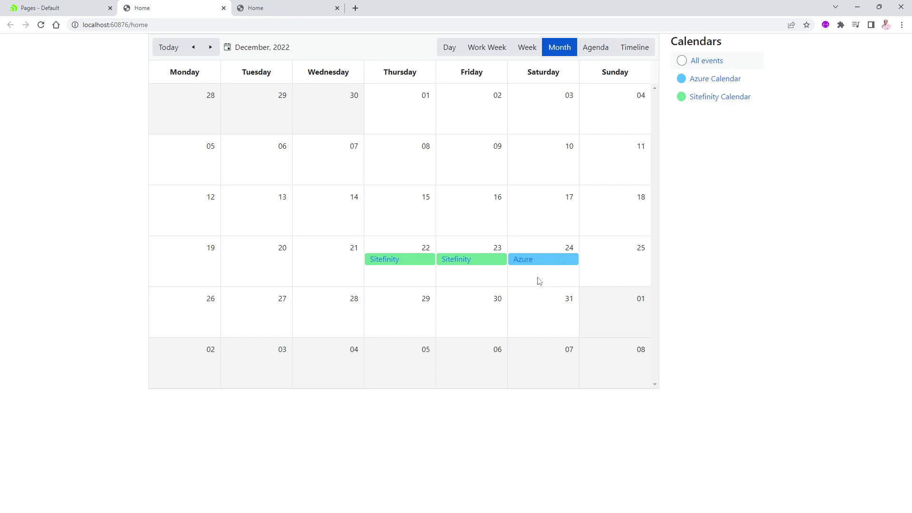
left_click(684, 98)
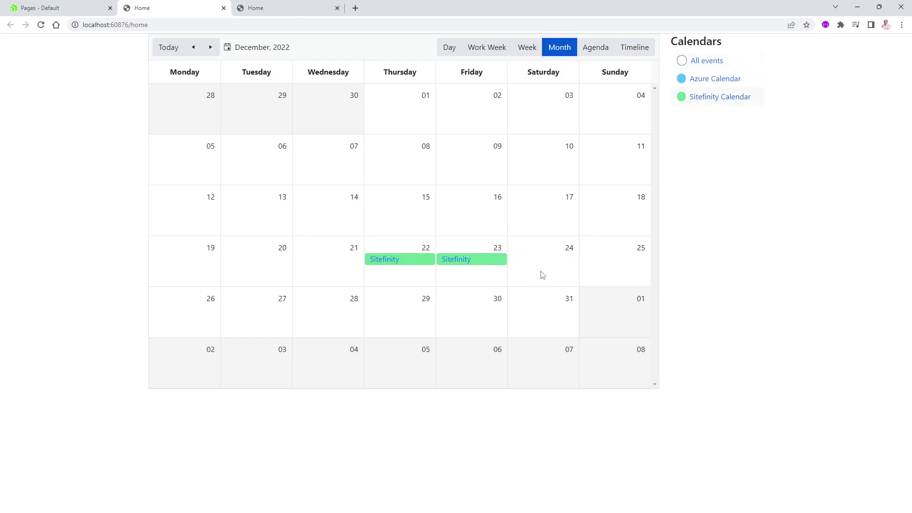
left_click(682, 80)
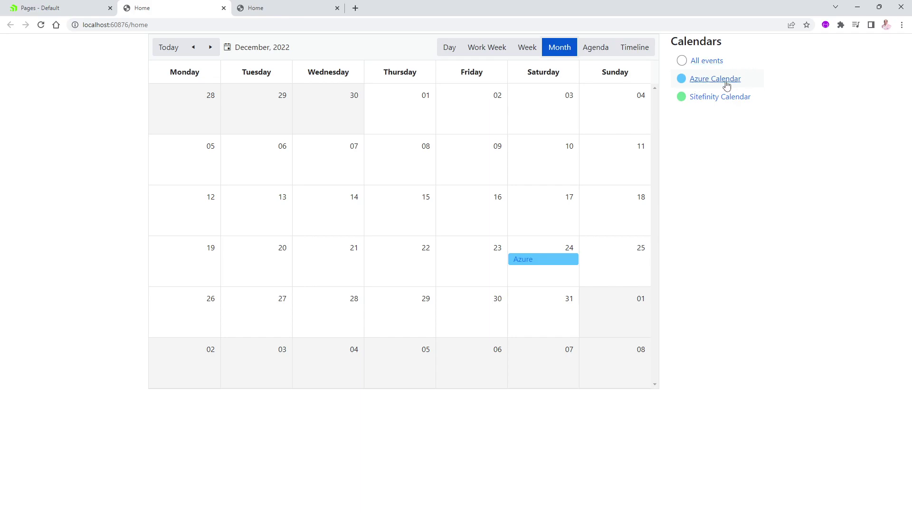
left_click(682, 61)
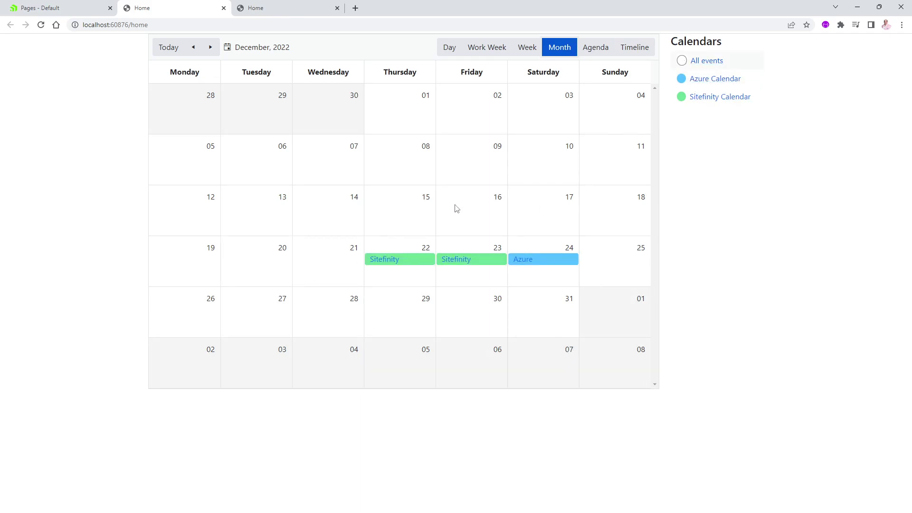
left_click(385, 262)
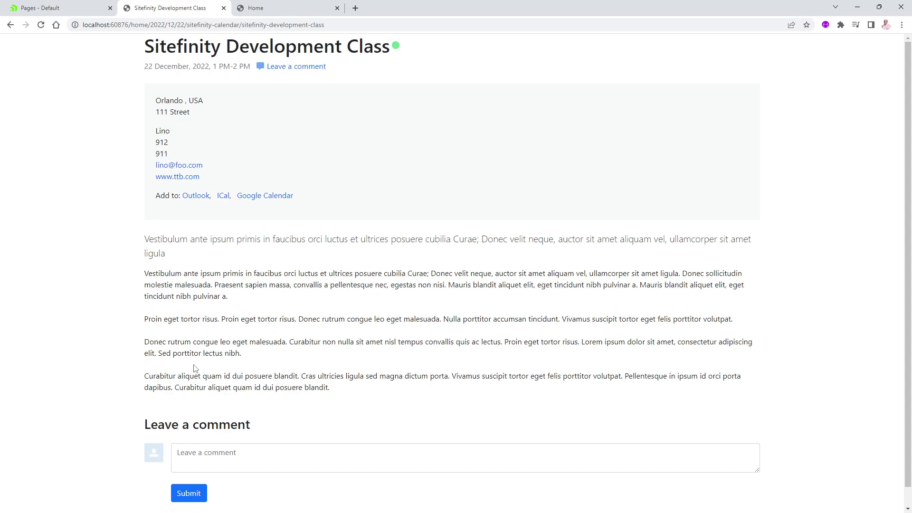
left_click(10, 24)
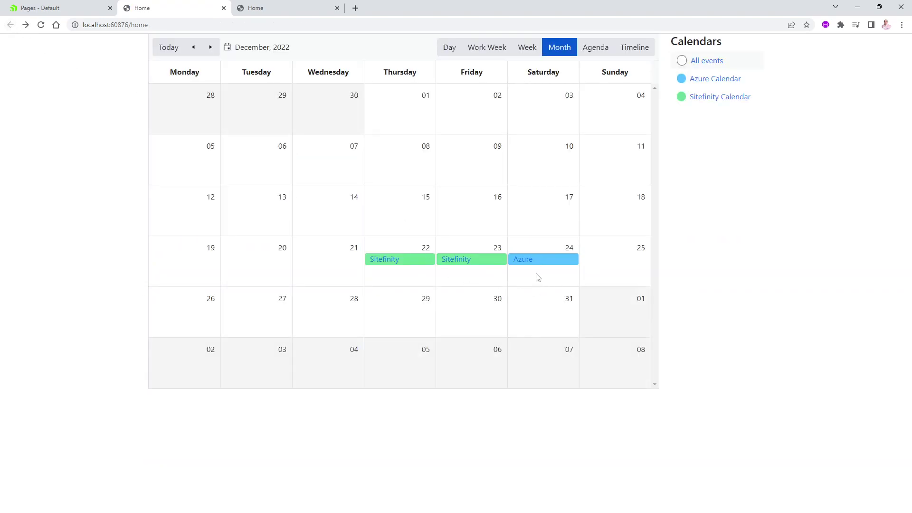
left_click(523, 262)
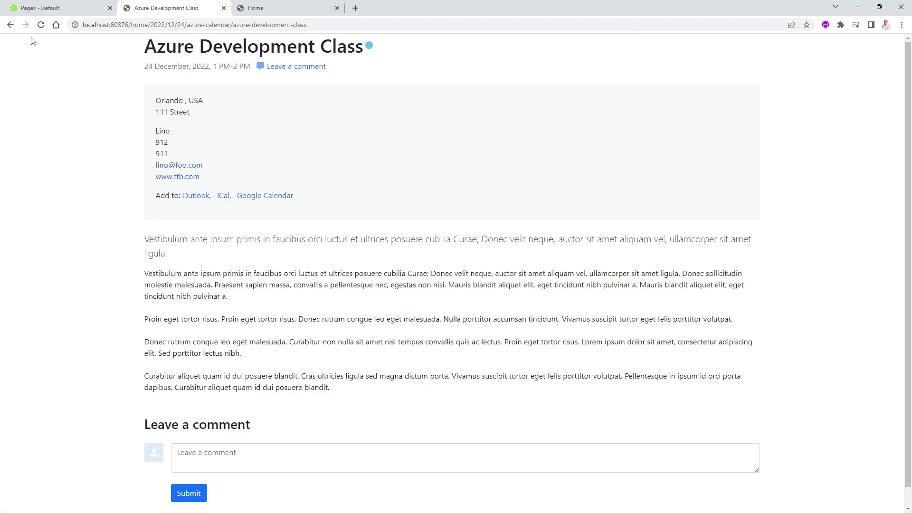
left_click(9, 25)
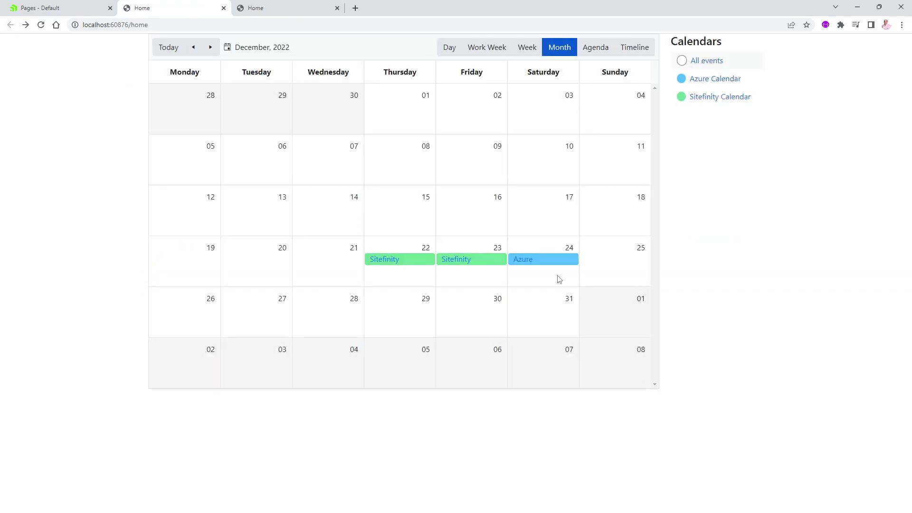